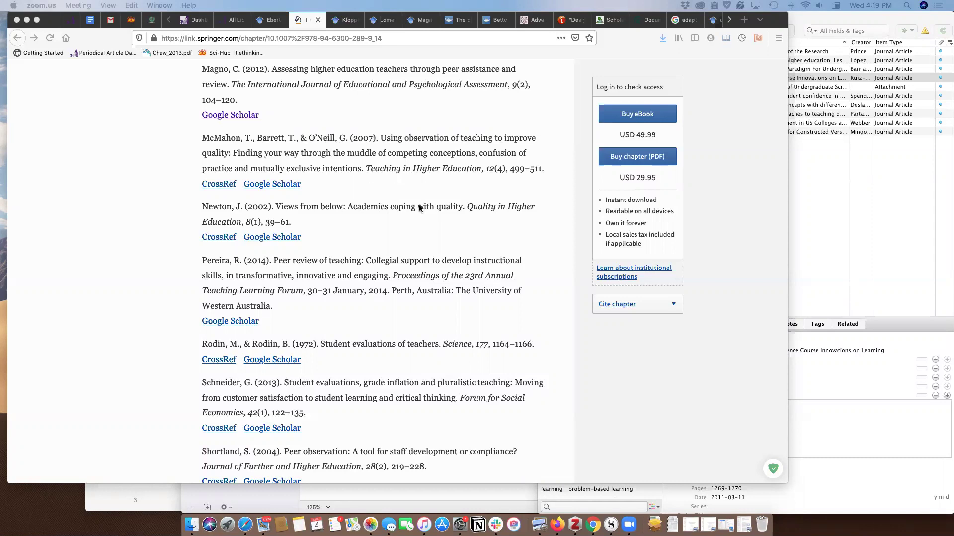
# - Scroll the Springer chapter's References list down to the 2005 Lomas & Nicholls peer review entry
pyautogui.scroll(3, 420, 208)
pyautogui.scroll(-2, 420, 208)
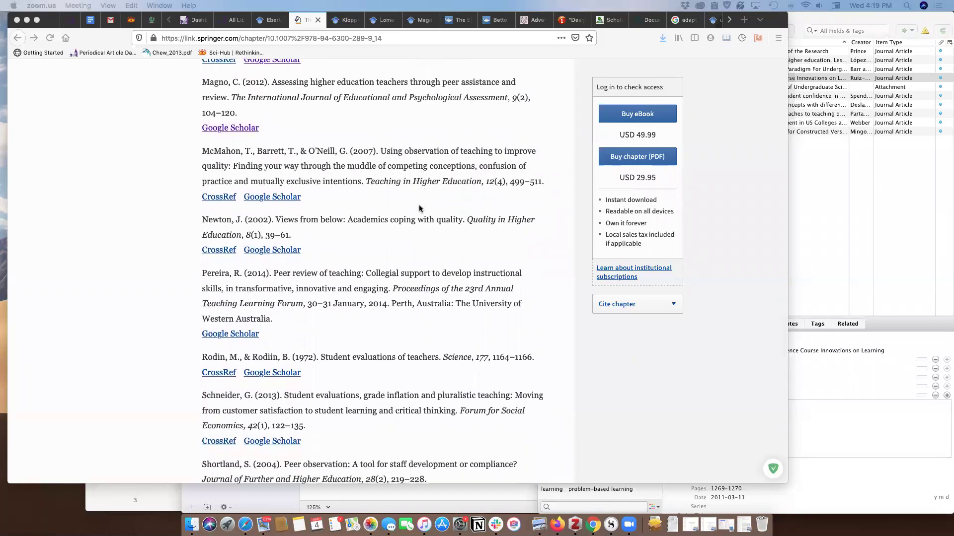
pyautogui.scroll(20, 418, 209)
pyautogui.scroll(-10, 418, 209)
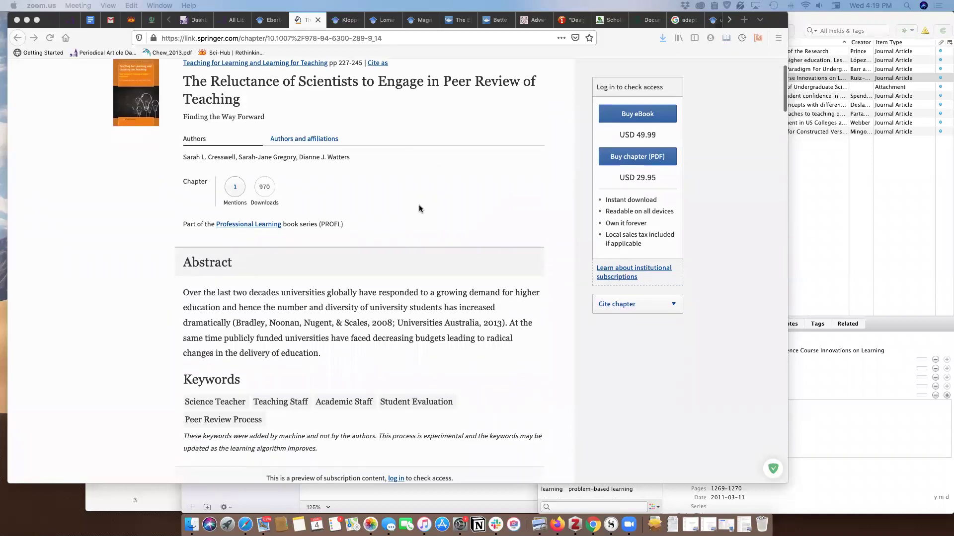
pyautogui.scroll(-3, 418, 209)
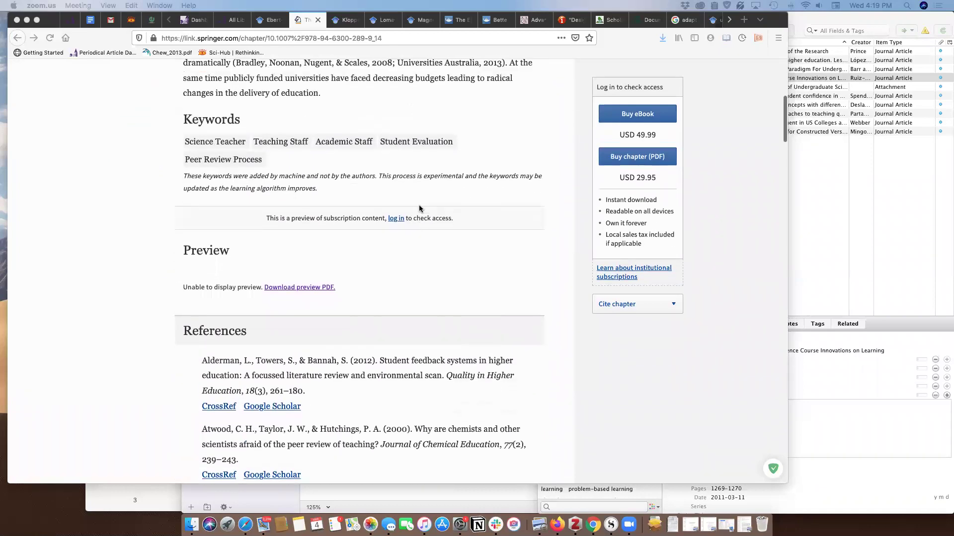
pyautogui.scroll(10, 419, 209)
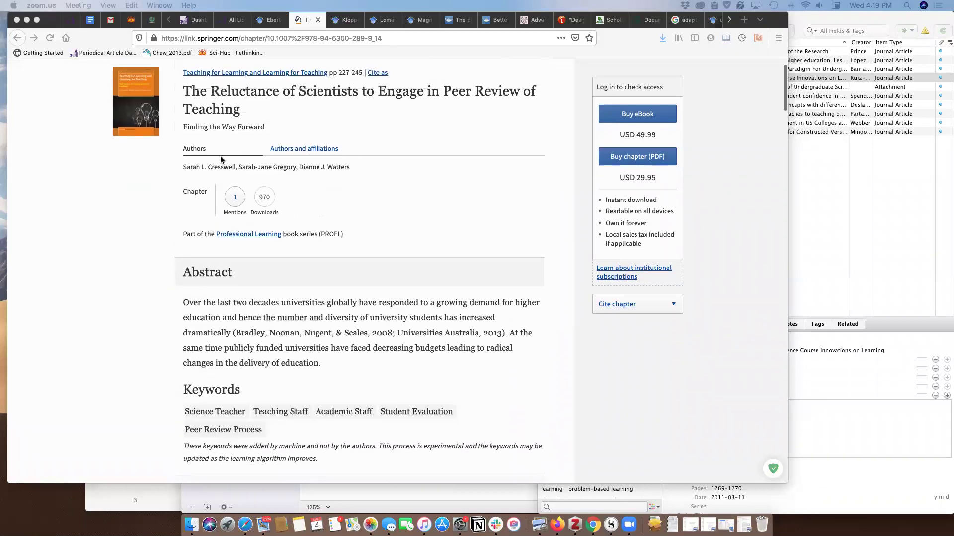
pyautogui.scroll(-20, 337, 325)
pyautogui.scroll(-2, 337, 325)
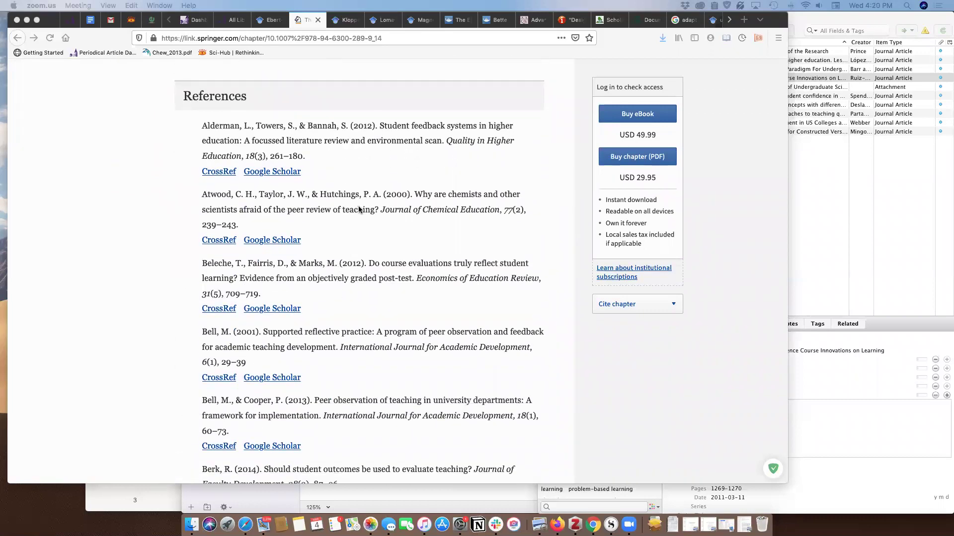
pyautogui.scroll(-15, 358, 209)
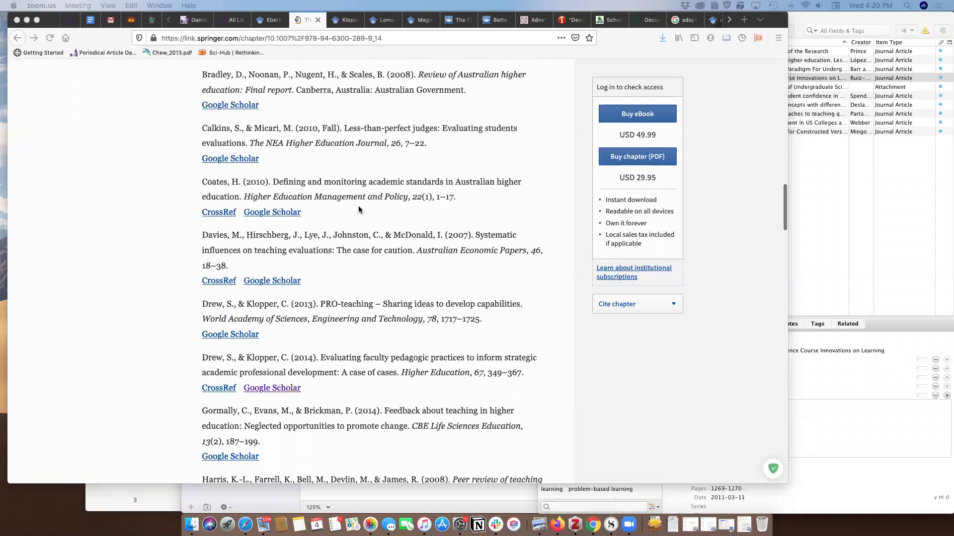
pyautogui.scroll(-8, 358, 209)
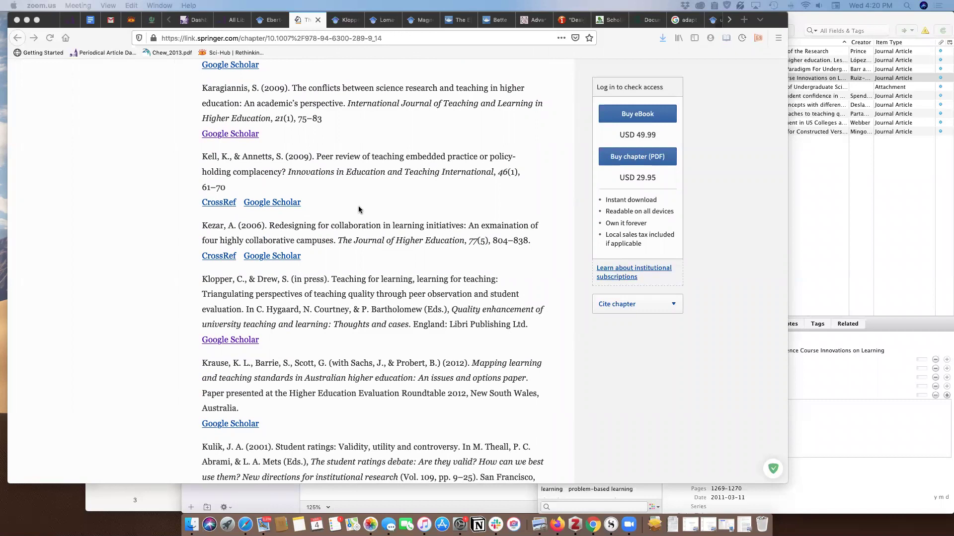
pyautogui.scroll(-4, 374, 330)
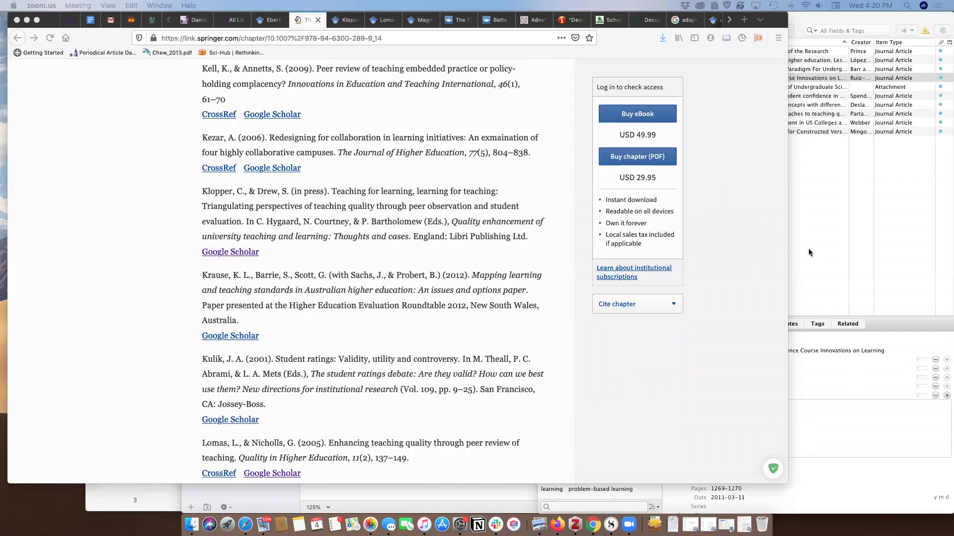
# - Bring the Zotero library in front of the browser and shift it left, showing Learner Centered Assessment
pyautogui.click(844, 226)
pyautogui.moveTo(761, 19); pyautogui.dragTo(445, 18)
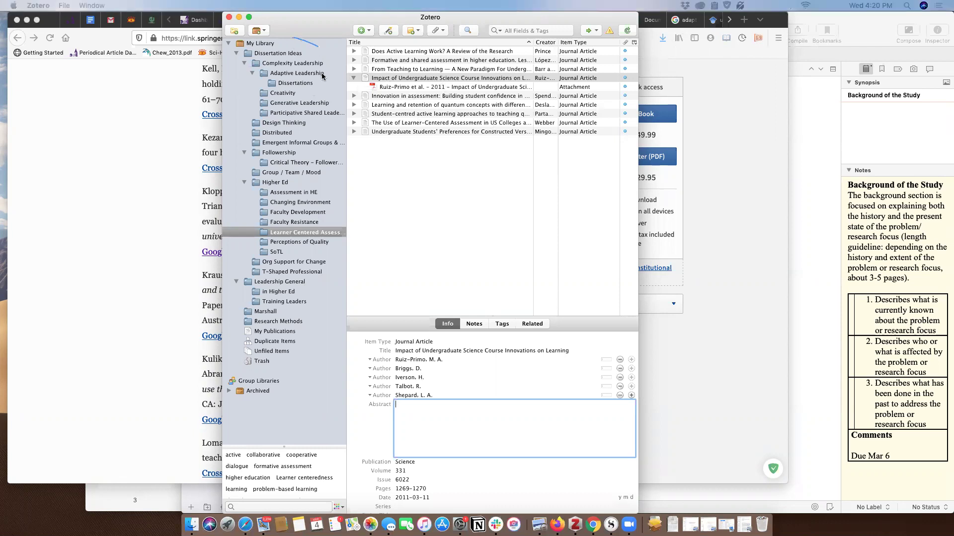
pyautogui.moveTo(292, 38)
pyautogui.mouseDown()
pyautogui.moveTo(325, 351)
pyautogui.moveTo(307, 356)
pyautogui.mouseUp()
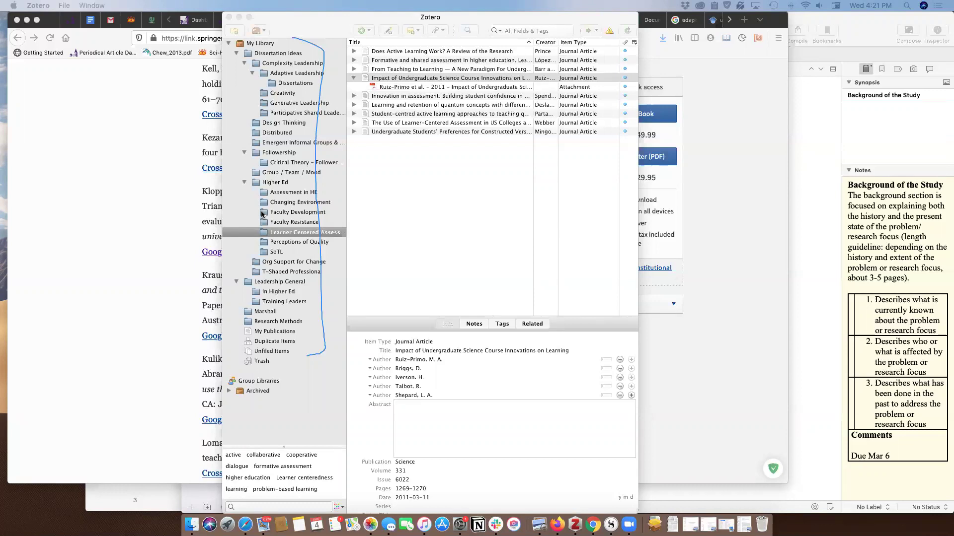
# - Move Adaptive Leadership under Dissertation Ideas, then list its Dissertations subcollection's 17 theses
pyautogui.click(315, 23)
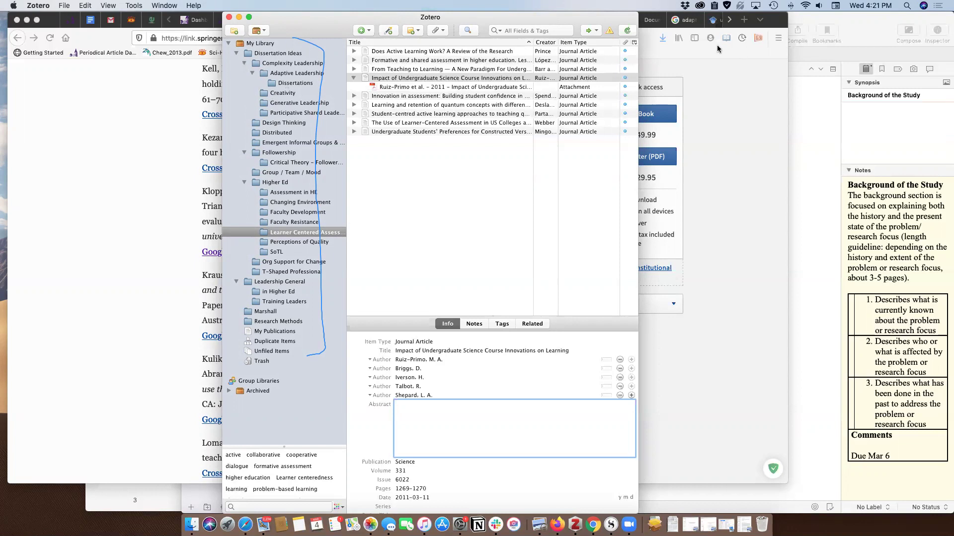
pyautogui.click(233, 63)
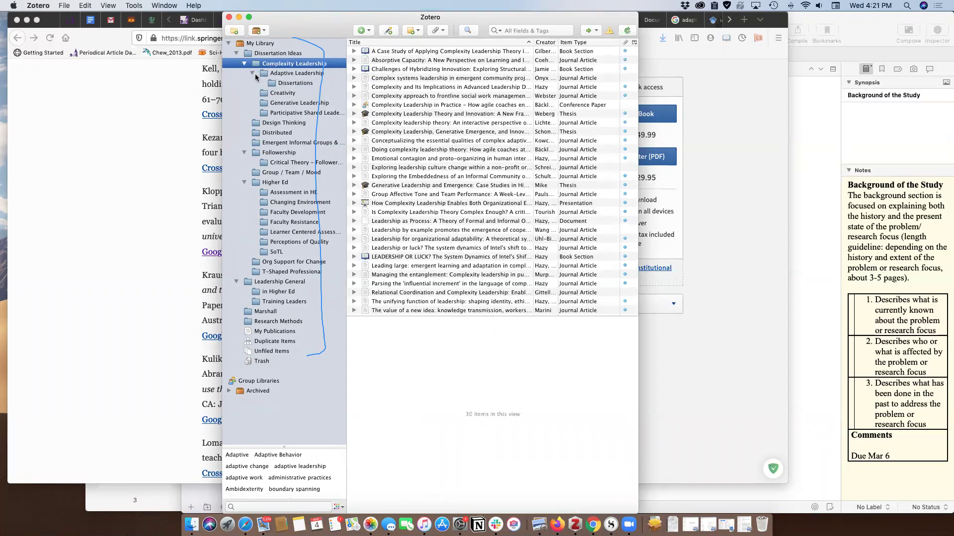
pyautogui.moveTo(239, 74)
pyautogui.mouseDown()
pyautogui.moveTo(250, 110)
pyautogui.moveTo(239, 62)
pyautogui.mouseUp()
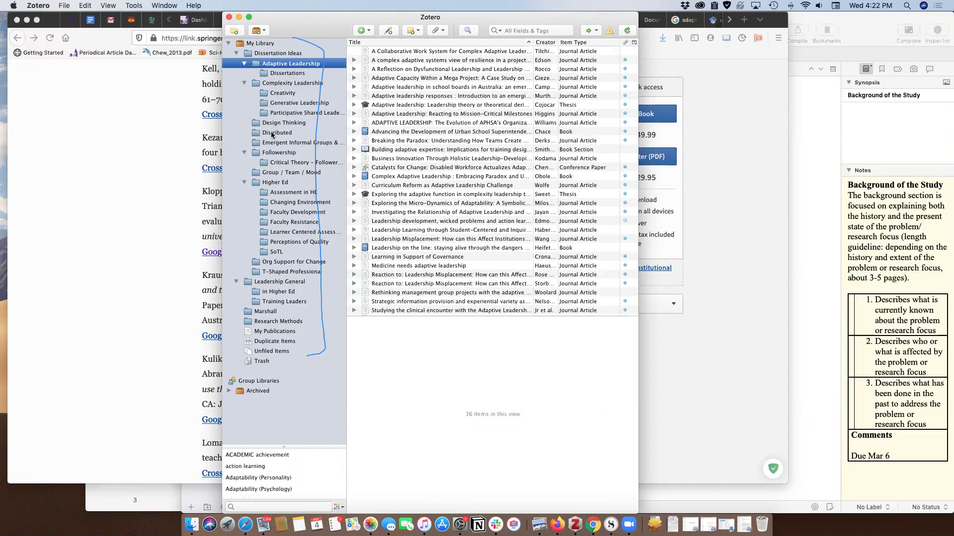
pyautogui.click(281, 75)
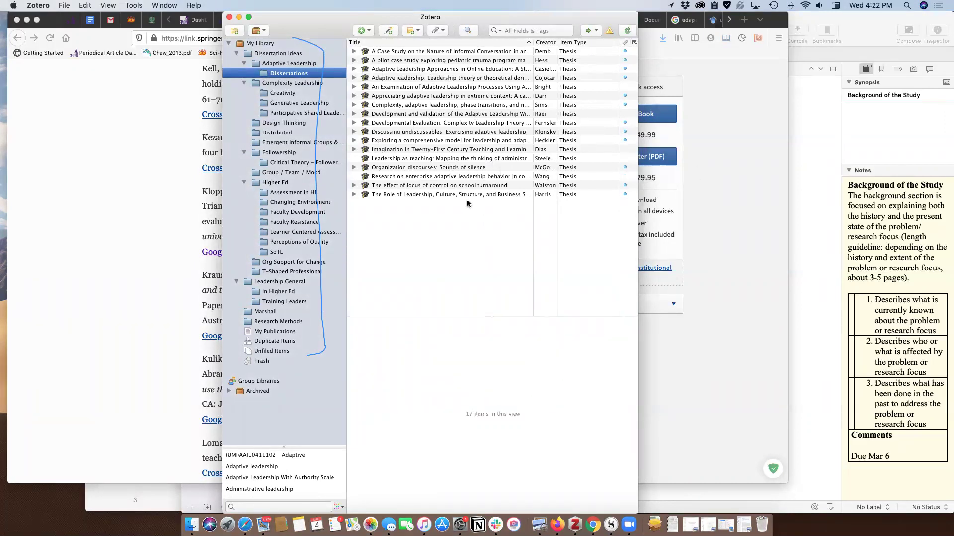
# - Reselect Learner Centered Assessment via Changing Environment, move Zotero right, and bring Firefox forward
pyautogui.rightClick(912, 53)
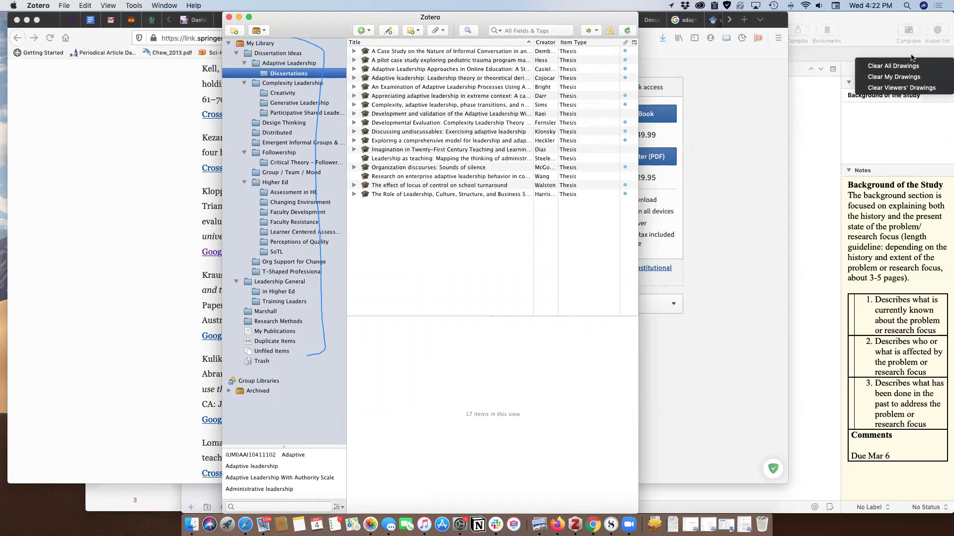
pyautogui.click(893, 65)
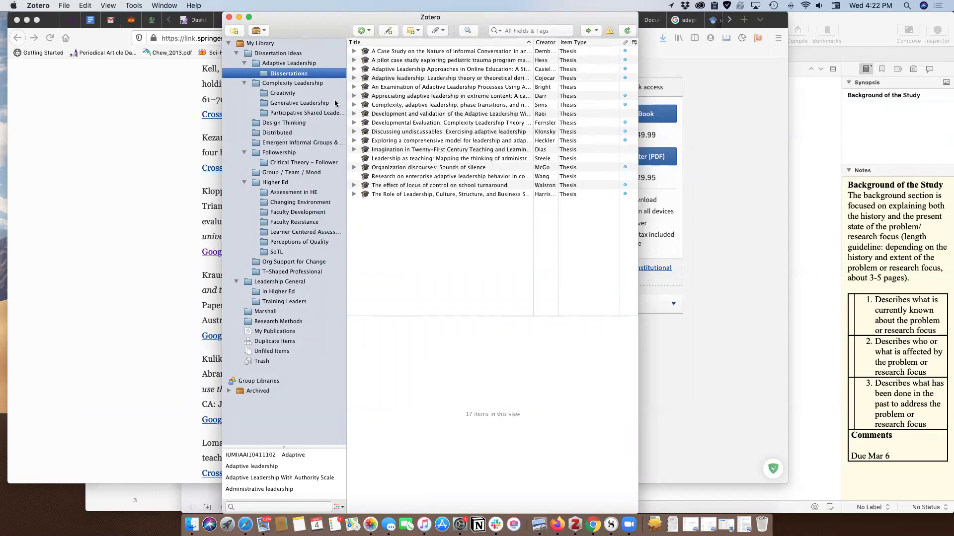
pyautogui.click(297, 202)
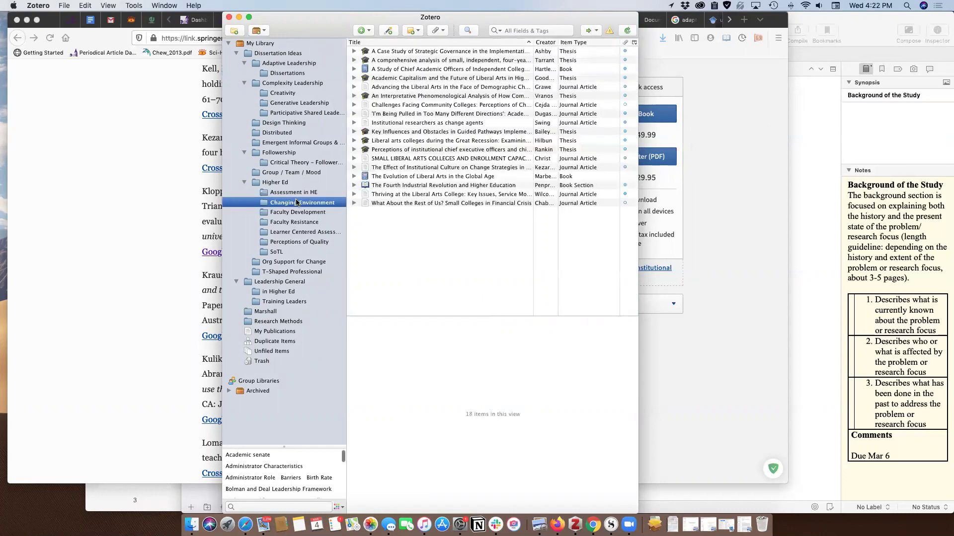
pyautogui.click(301, 232)
pyautogui.moveTo(312, 18); pyautogui.dragTo(627, 9)
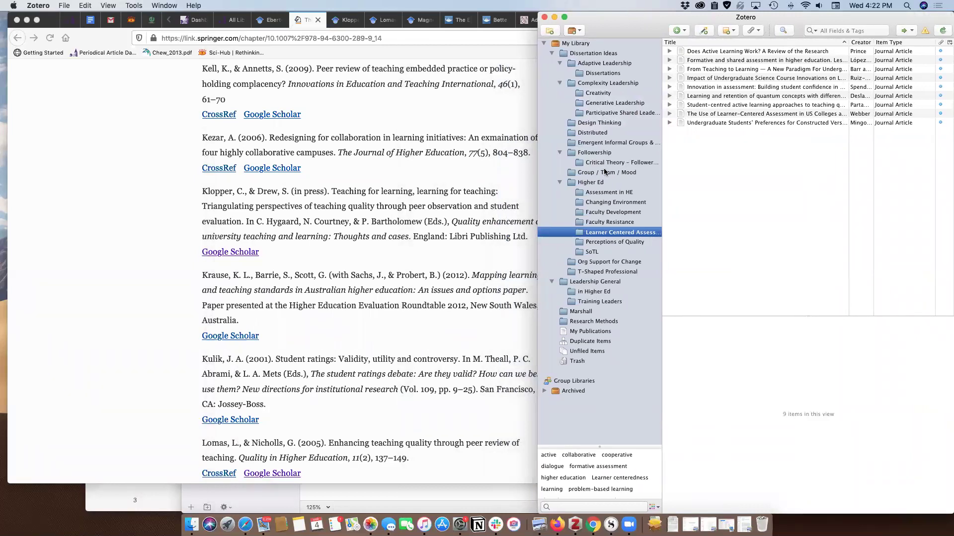
pyautogui.click(343, 28)
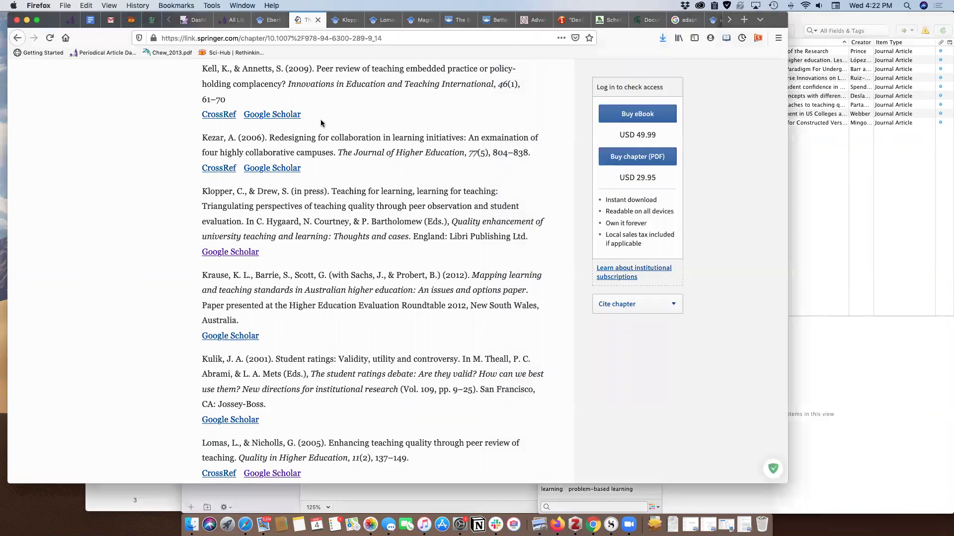
# - From the Scholar versions list, open 'Enhancing Teaching Quality Through Peer Review of Teaching' on Taylor & Francis
pyautogui.click(346, 22)
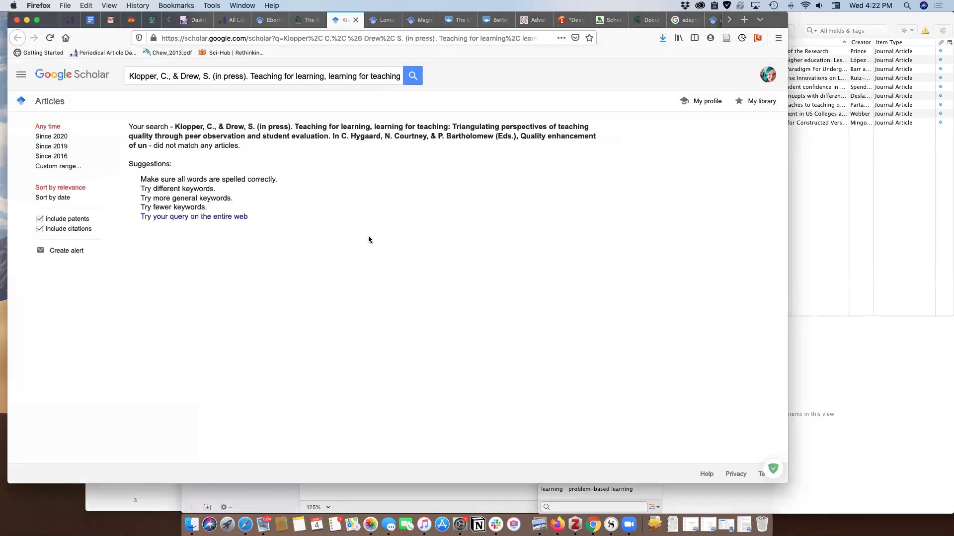
pyautogui.click(381, 22)
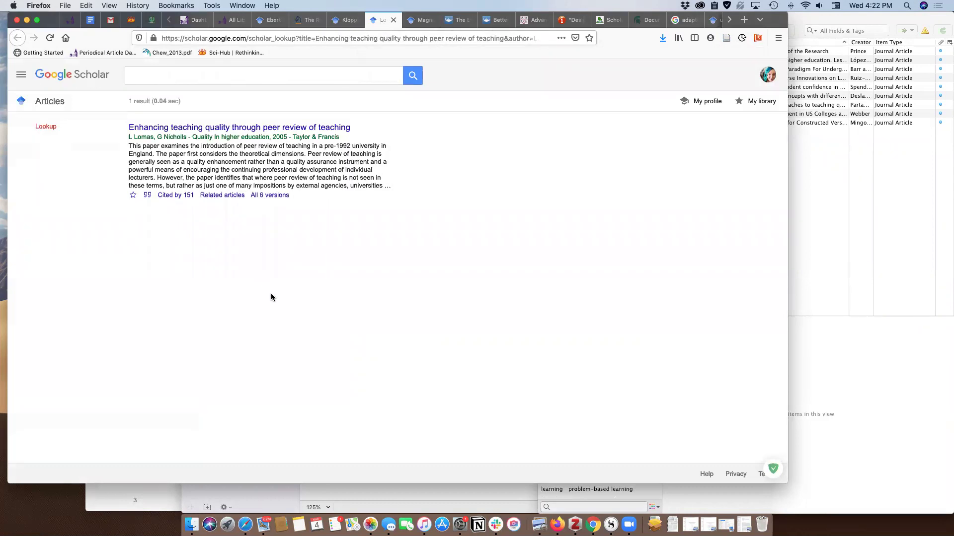
pyautogui.click(271, 196)
pyautogui.scroll(-1, 489, 278)
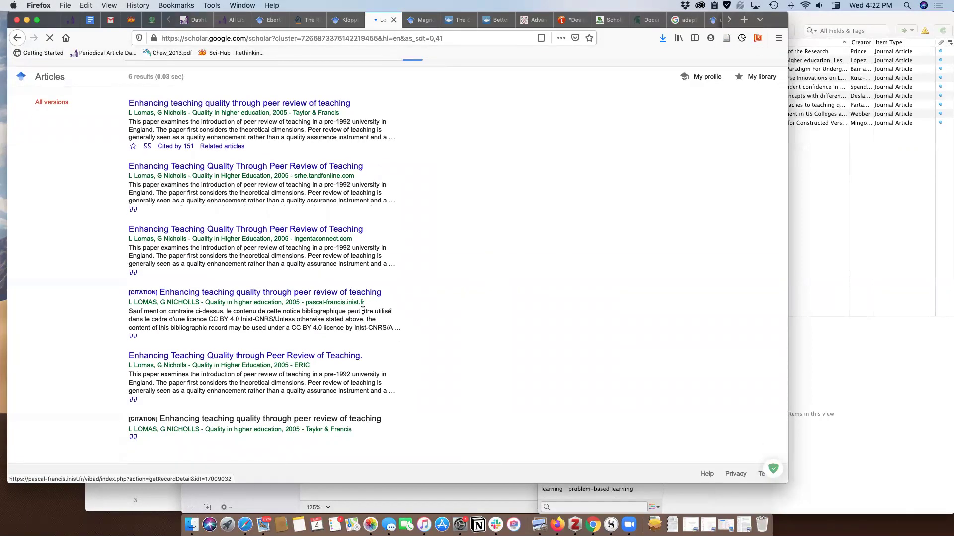
pyautogui.click(336, 105)
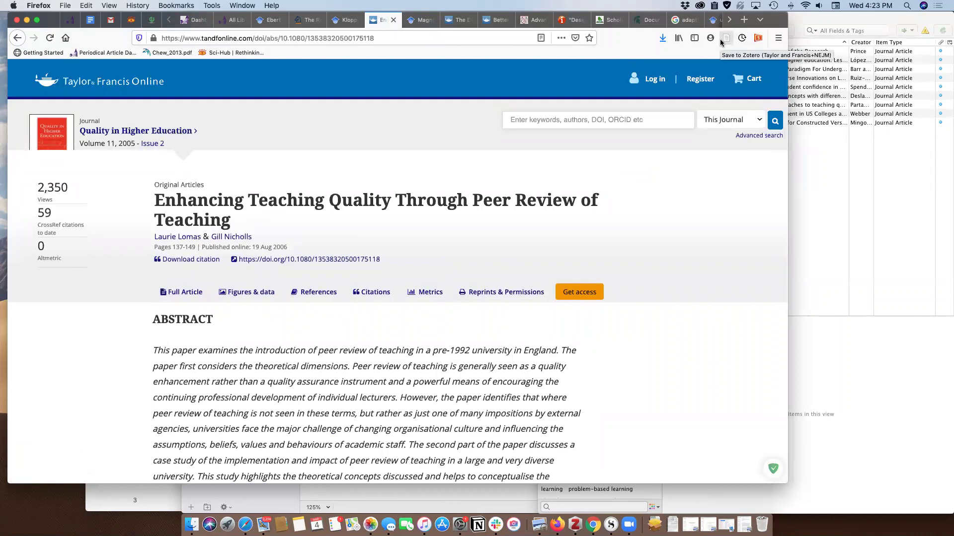
# - Save the Taylor & Francis peer review article to Zotero with the Firefox connector
pyautogui.scroll(-5, 588, 226)
pyautogui.scroll(2, 588, 224)
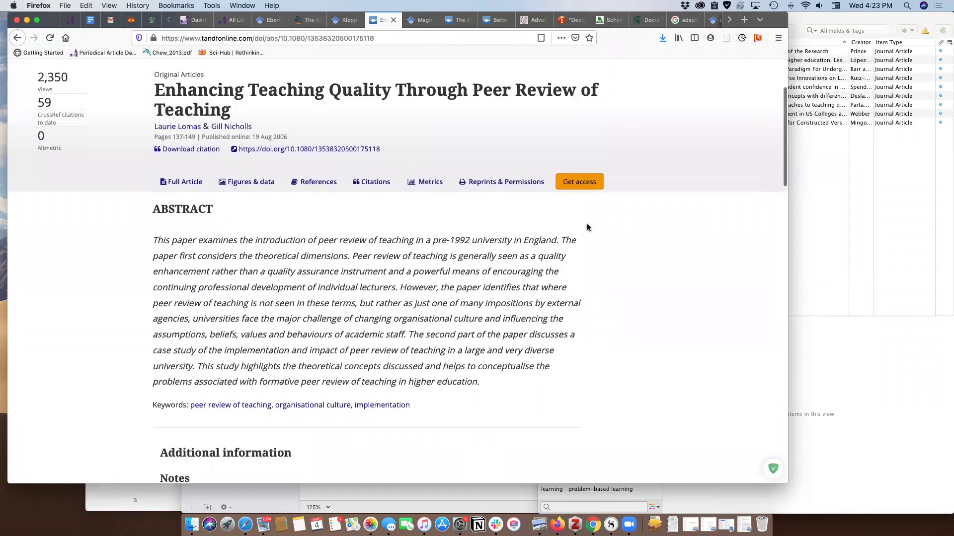
pyautogui.click(727, 39)
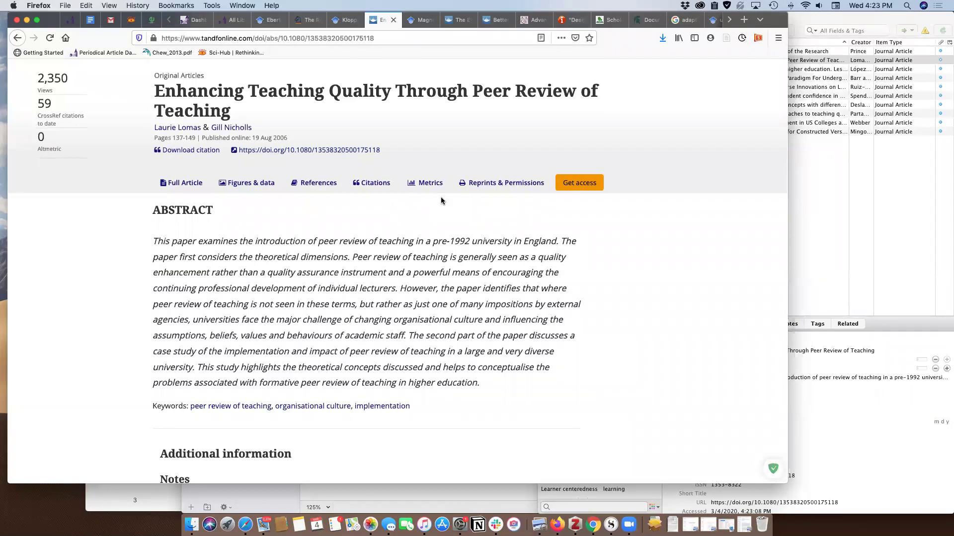
# - Load the peer review article on Sci-Hub by prefixing its URL with sci-hub.tw/
pyautogui.click(161, 40)
pyautogui.press('Right')
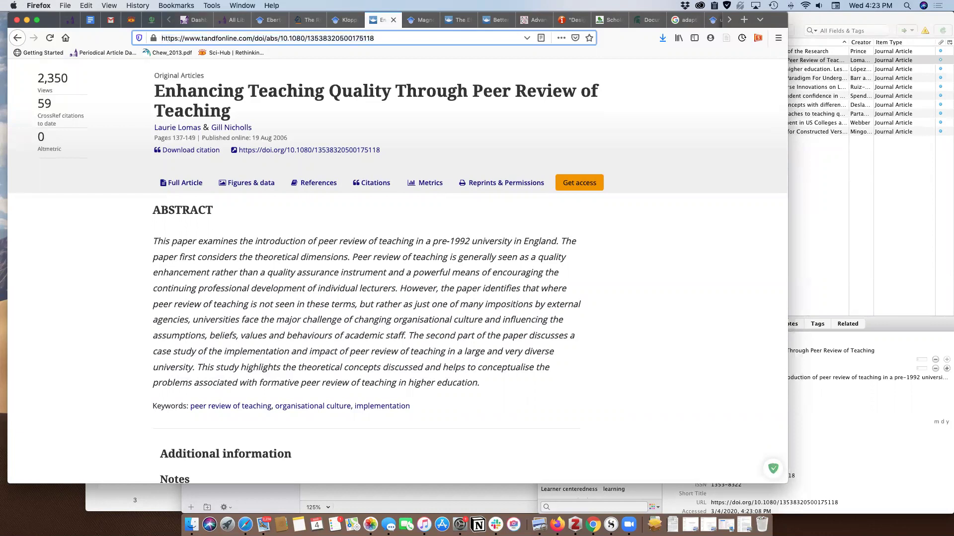
pyautogui.write('https://')
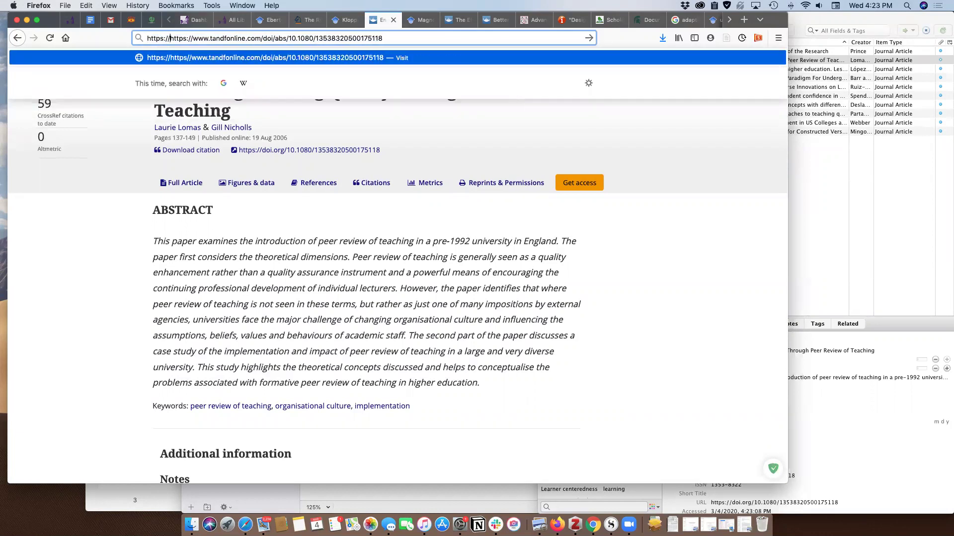
pyautogui.write('sci-hub.tw')
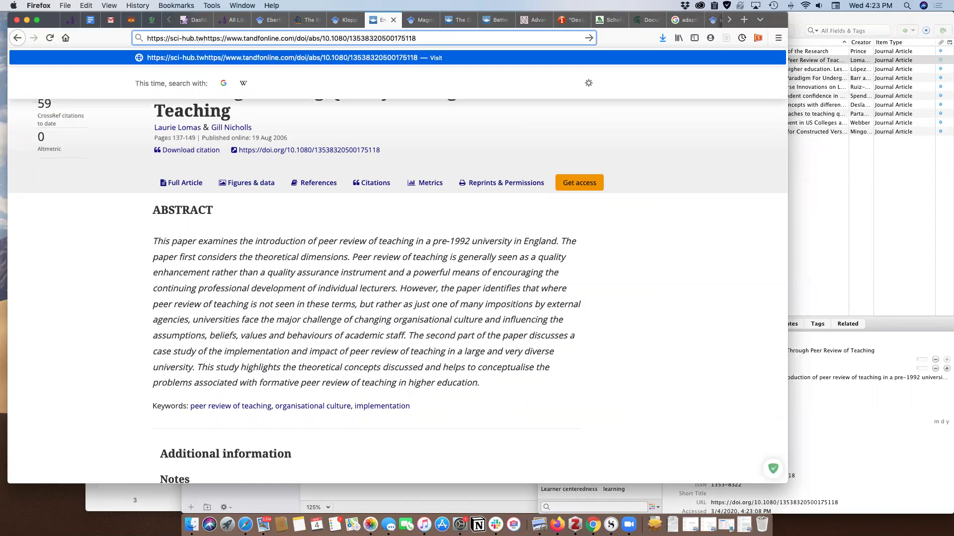
pyautogui.write('/')
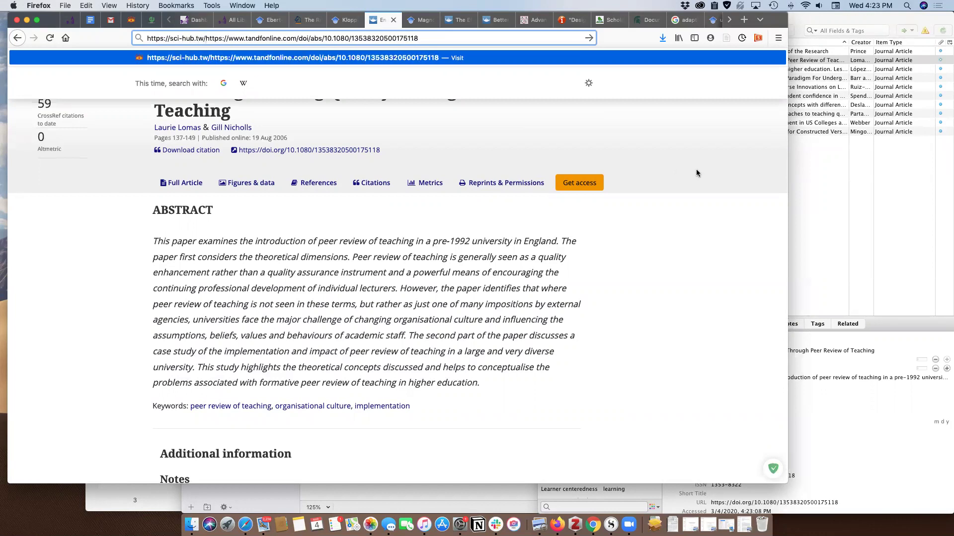
pyautogui.press('Return')
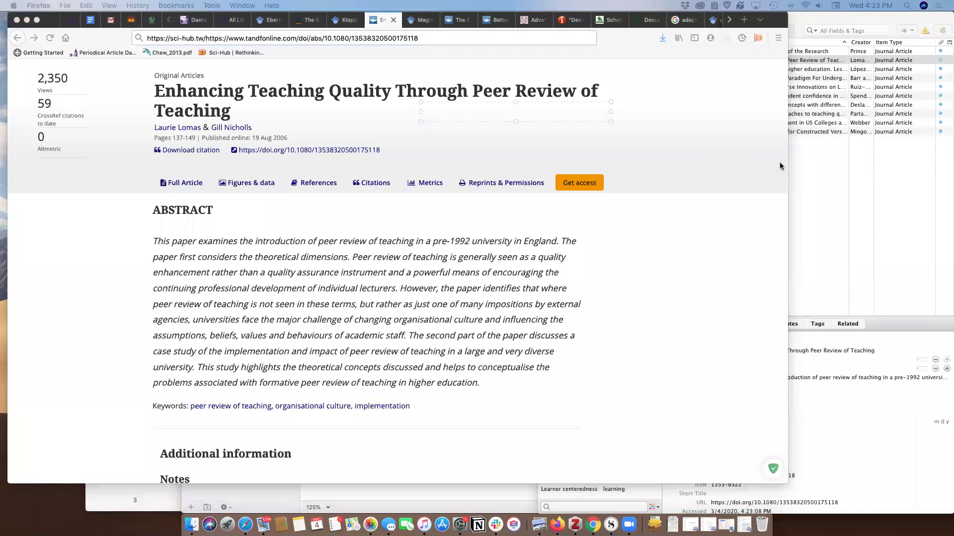
pyautogui.write('https://sci-hub.tw')
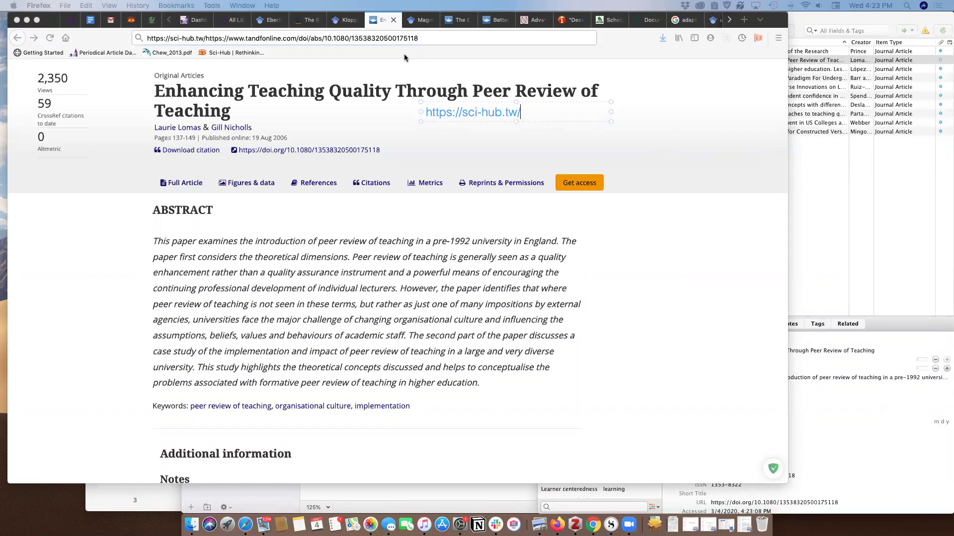
pyautogui.click(426, 37)
pyautogui.press('Return')
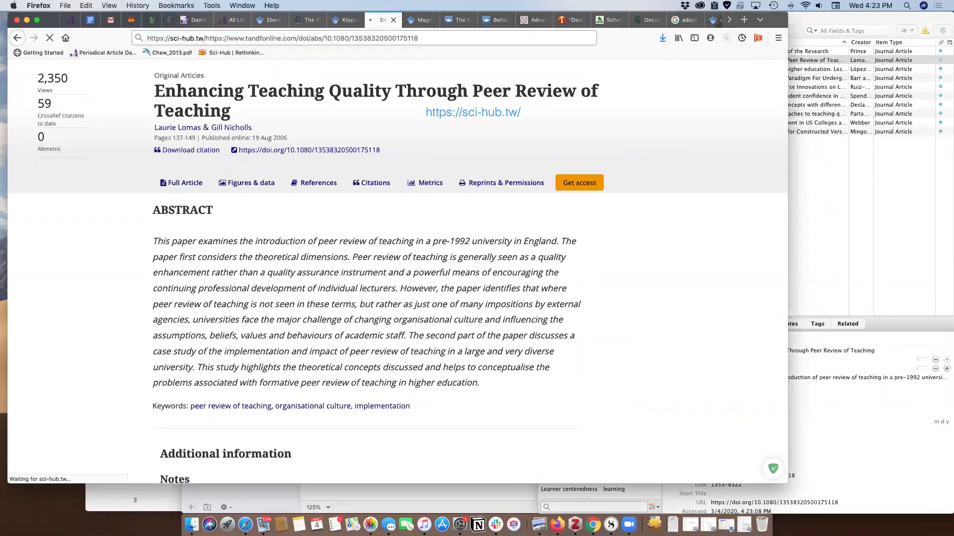
pyautogui.click(458, 38)
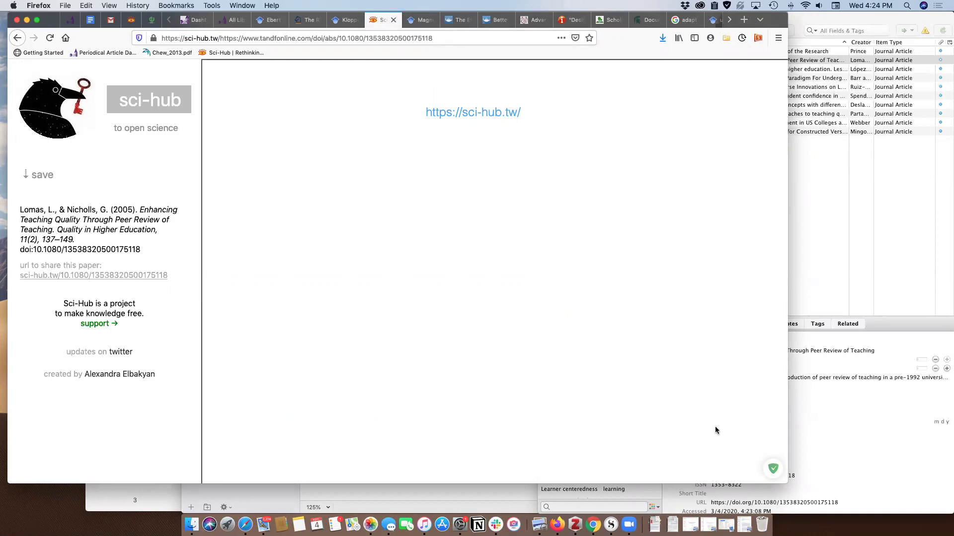
# - Confirm lomas2005.pdf is in Downloads, then bring the Zotero library forward
pyautogui.click(653, 519)
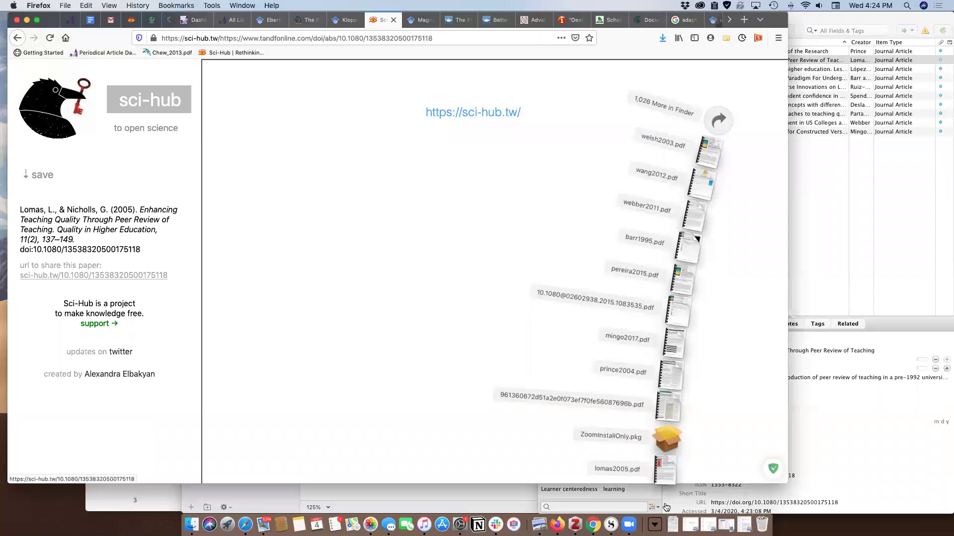
pyautogui.click(836, 274)
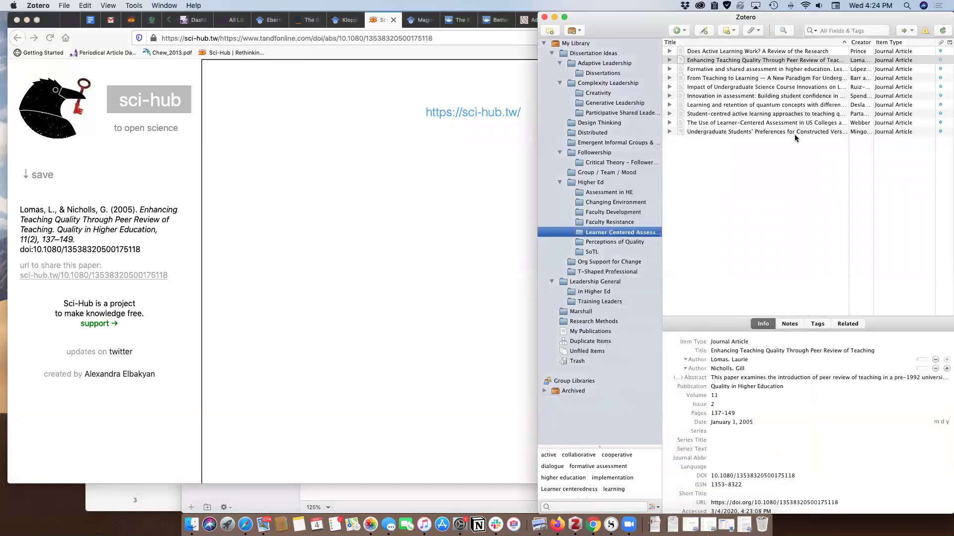
# - Attach lomas2005.pdf from Downloads as a stored copy to the Enhancing Teaching Quality item
pyautogui.click(669, 60)
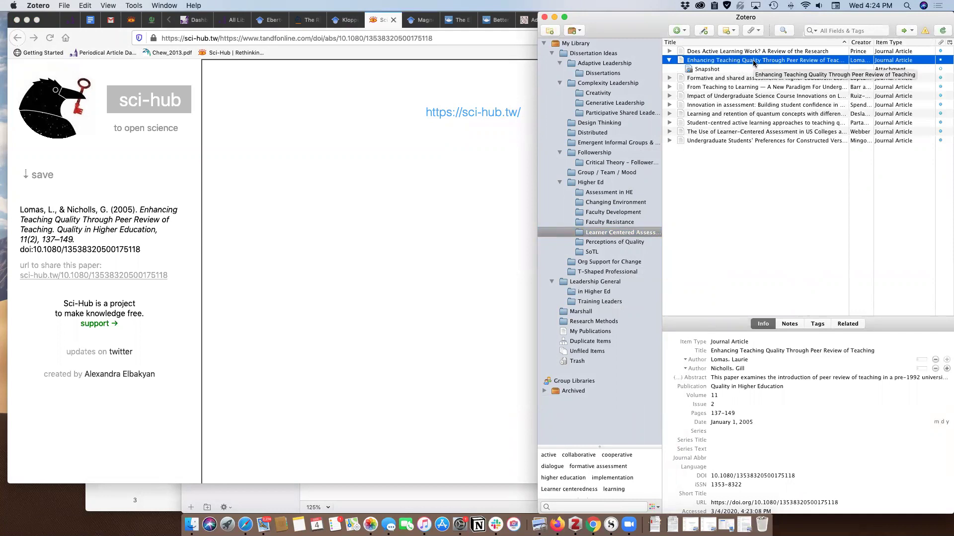
pyautogui.click(754, 31)
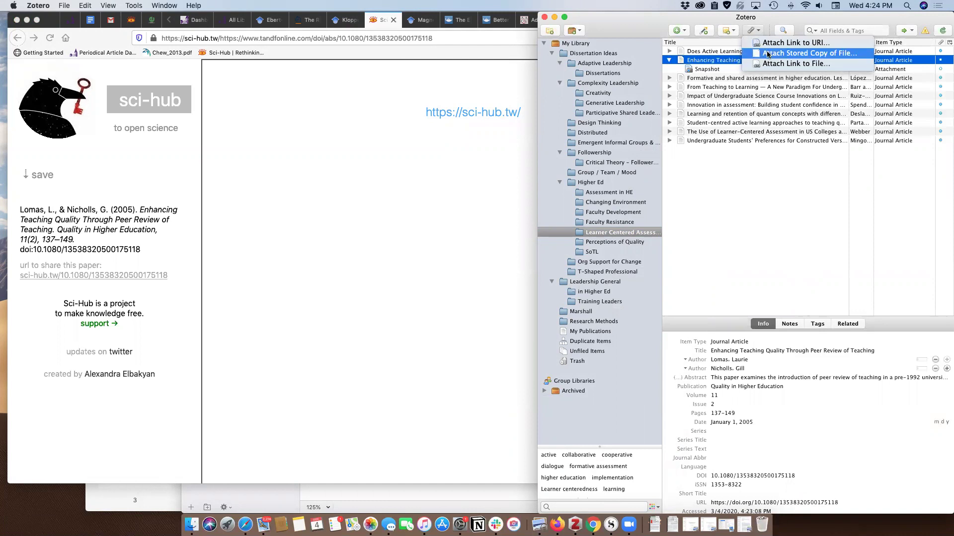
pyautogui.click(768, 54)
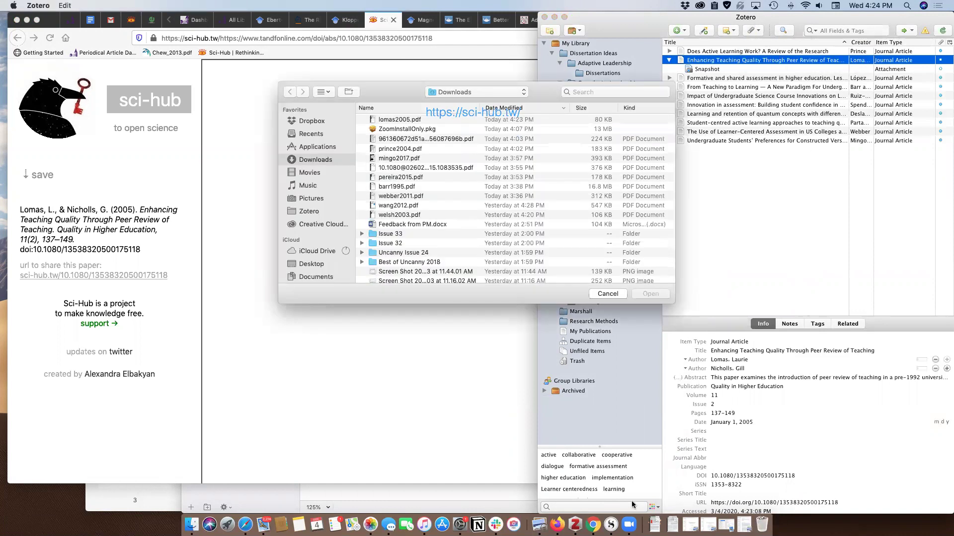
pyautogui.click(654, 526)
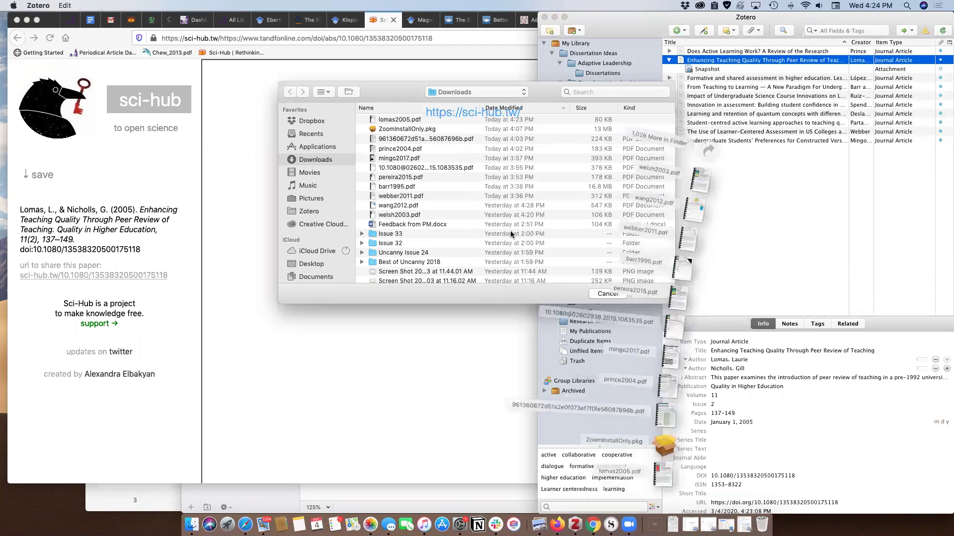
pyautogui.moveTo(665, 475); pyautogui.dragTo(563, 210)
pyautogui.click(651, 294)
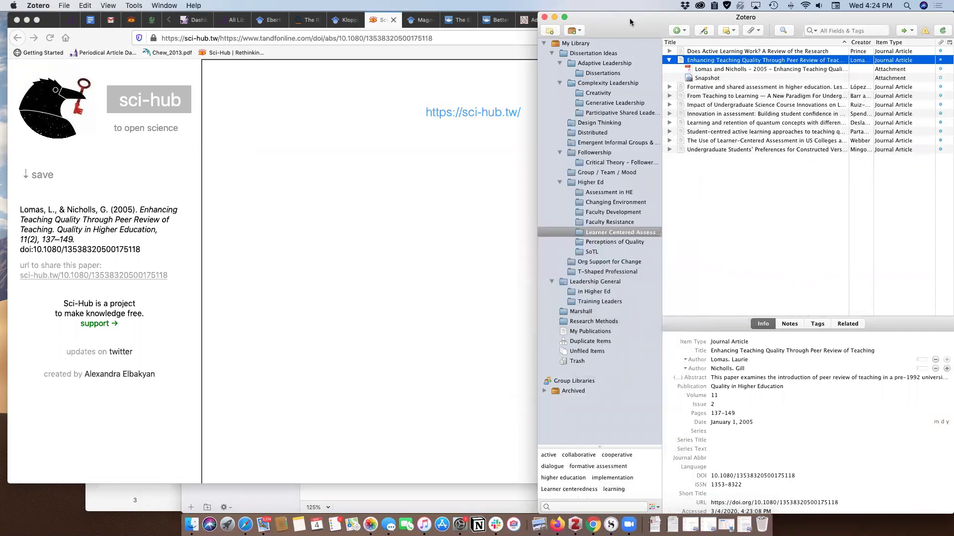
# - Check the new 14-page PDF attachment in Zotero, then return Firefox to the front
pyautogui.moveTo(630, 18); pyautogui.dragTo(441, 18)
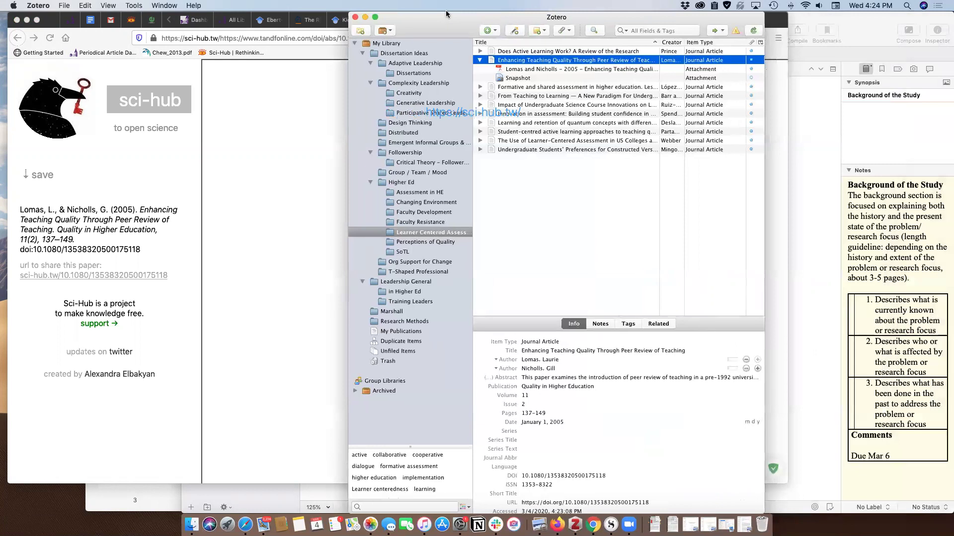
pyautogui.click(920, 172)
pyautogui.click(874, 189)
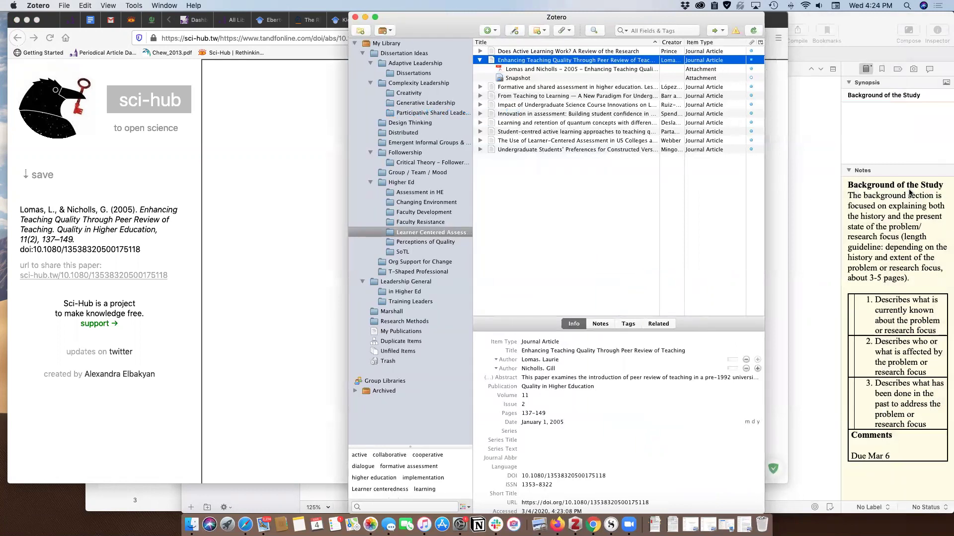
pyautogui.click(538, 71)
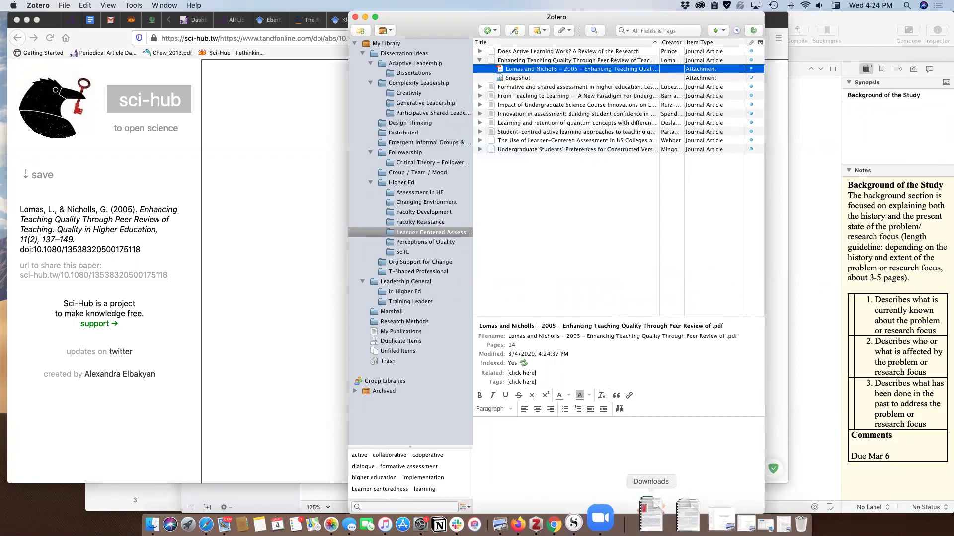
pyautogui.moveTo(608, 17); pyautogui.dragTo(762, 15)
pyautogui.click(393, 131)
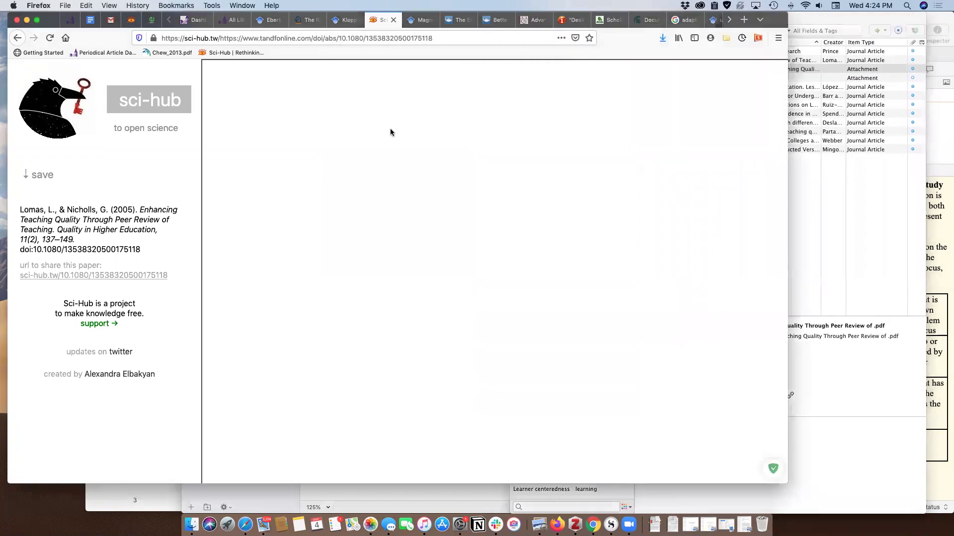
# - Close Sci-Hub and open the related Magno peer assistance article on SSRN
pyautogui.click(393, 20)
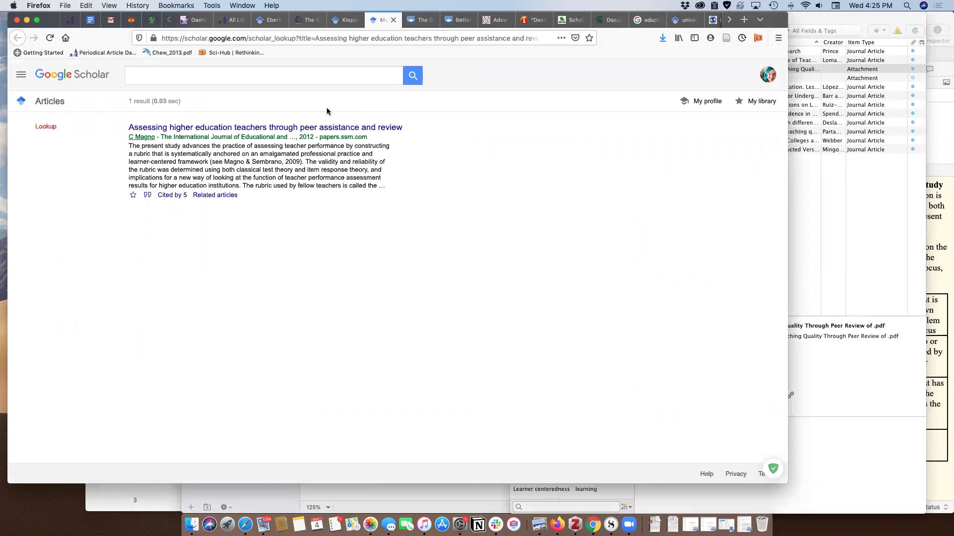
pyautogui.click(216, 195)
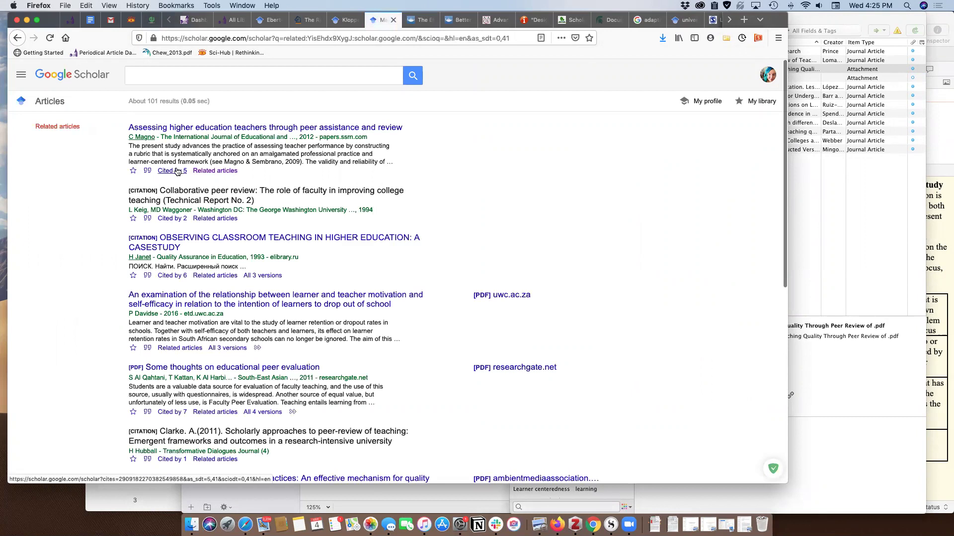
pyautogui.click(221, 128)
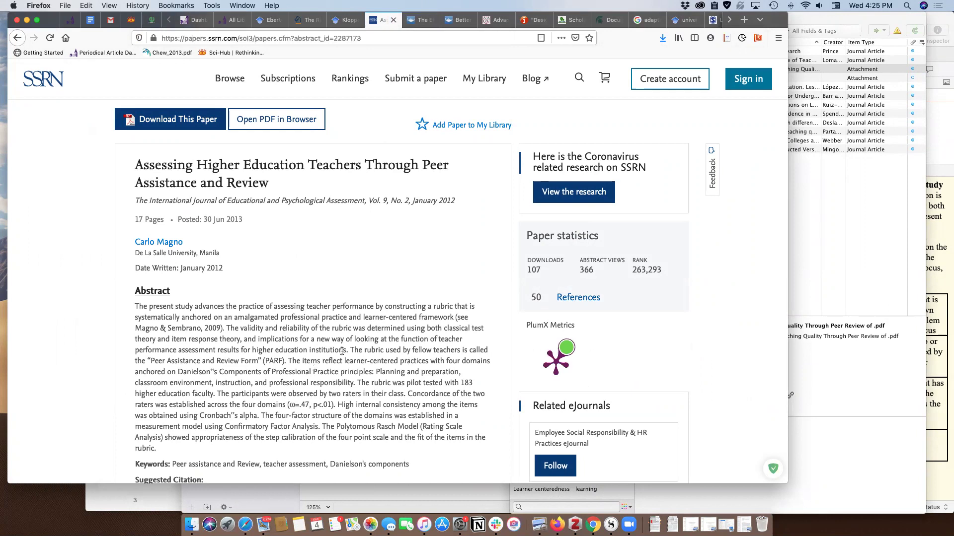
# - Save the SSRN paper to Zotero's Learner Centered Assessment collection as a Report
pyautogui.scroll(-3, 355, 279)
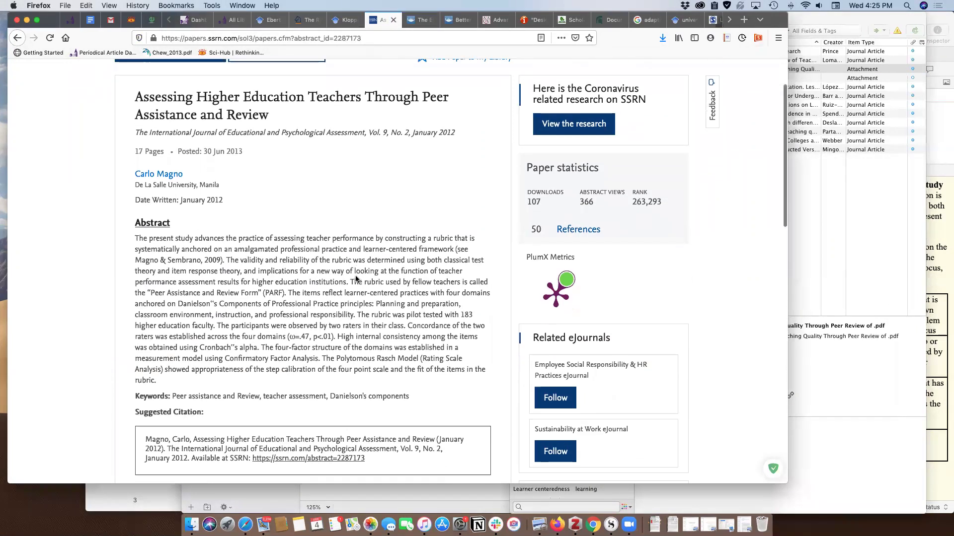
pyautogui.scroll(3, 332, 228)
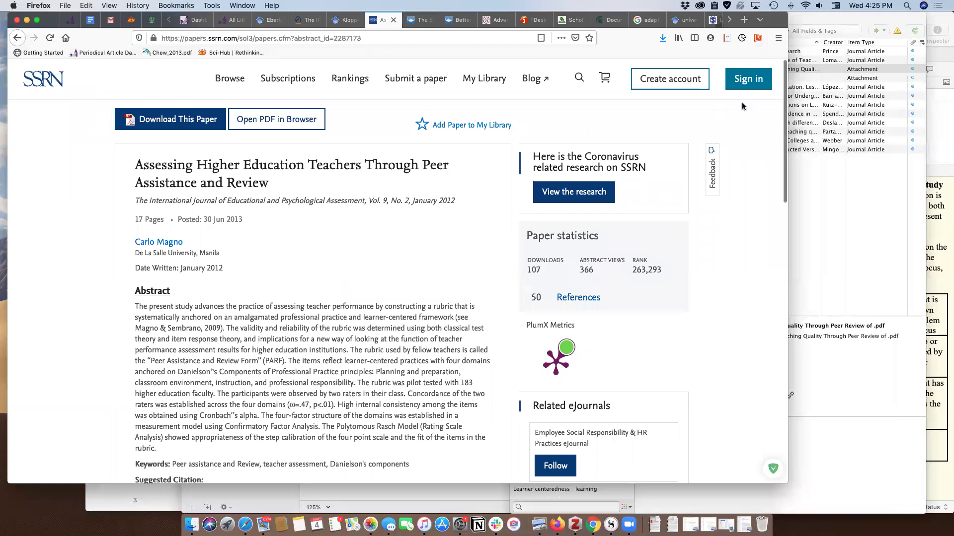
pyautogui.click(727, 38)
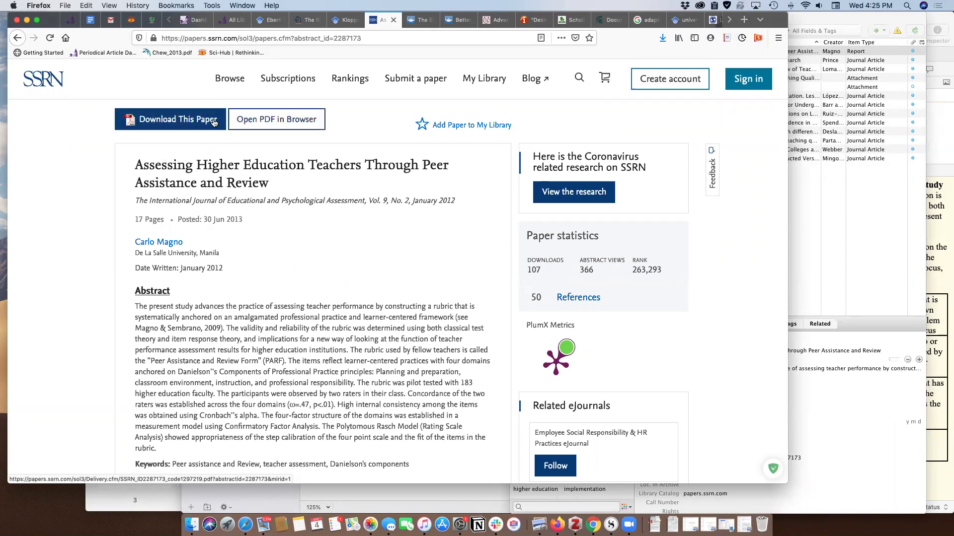
# - Download the SSRN paper and attach SSRN-id2287173.pdf as a stored copy to the Zotero item
pyautogui.click(171, 126)
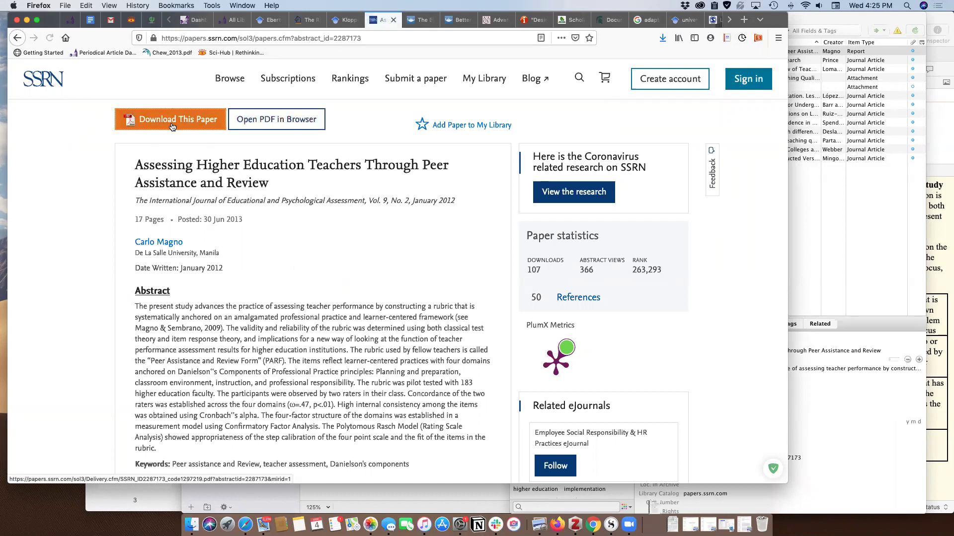
pyautogui.click(816, 83)
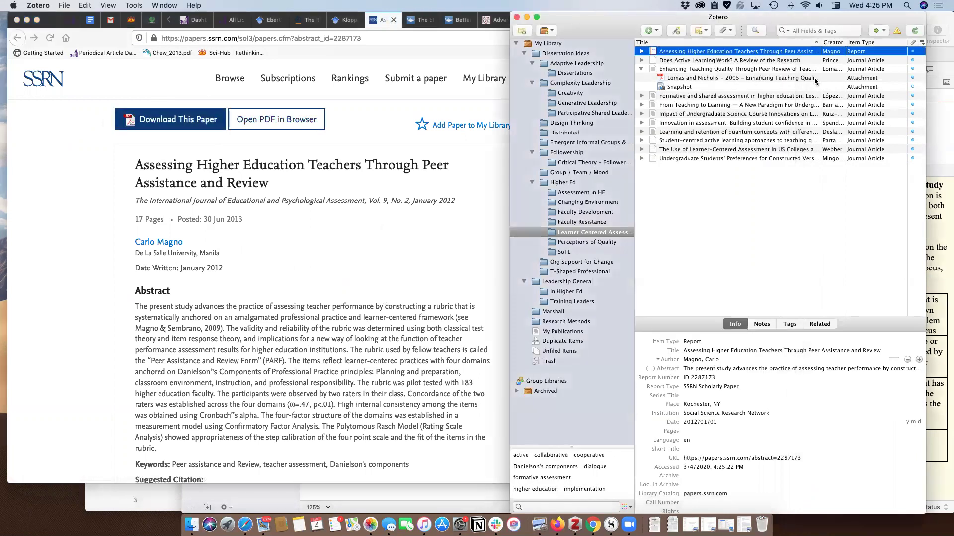
pyautogui.click(731, 31)
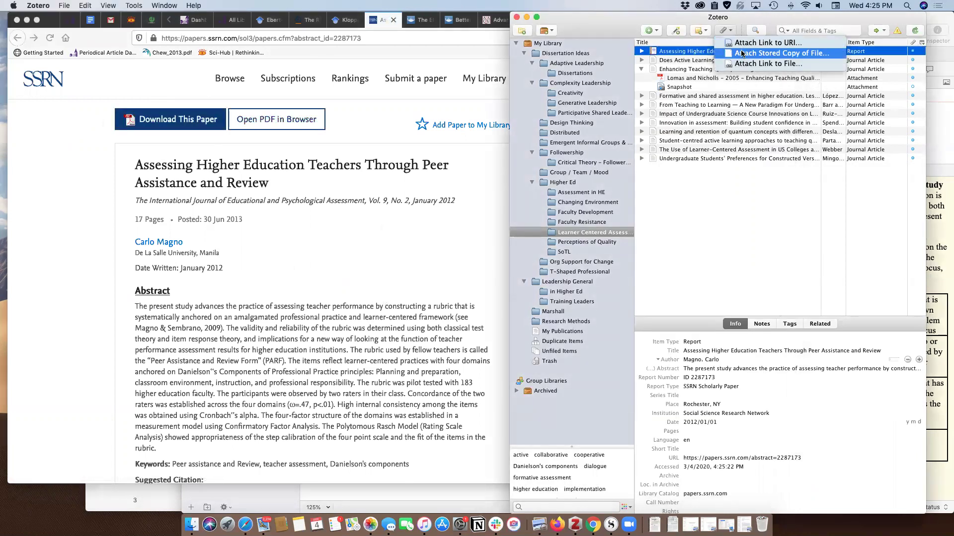
pyautogui.click(741, 54)
pyautogui.click(655, 525)
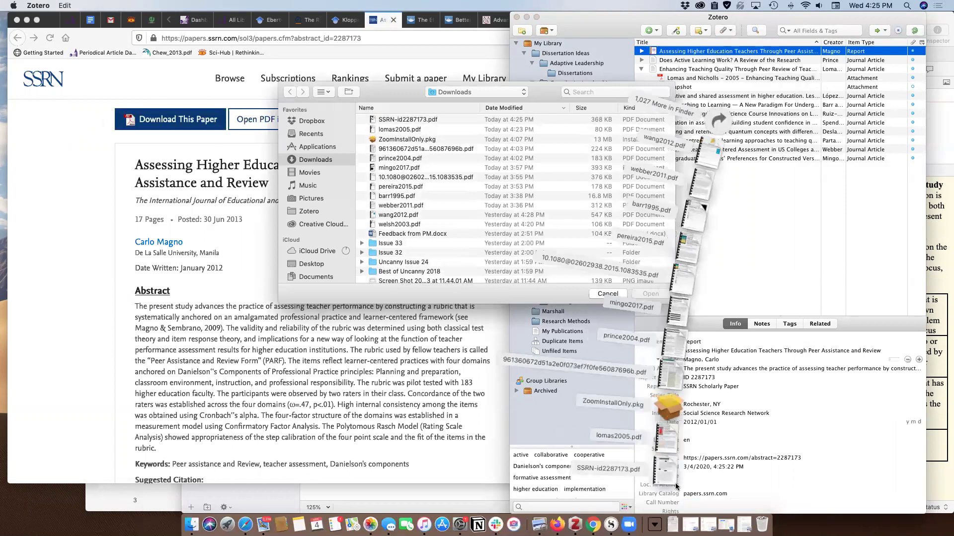
pyautogui.moveTo(669, 479); pyautogui.dragTo(519, 234)
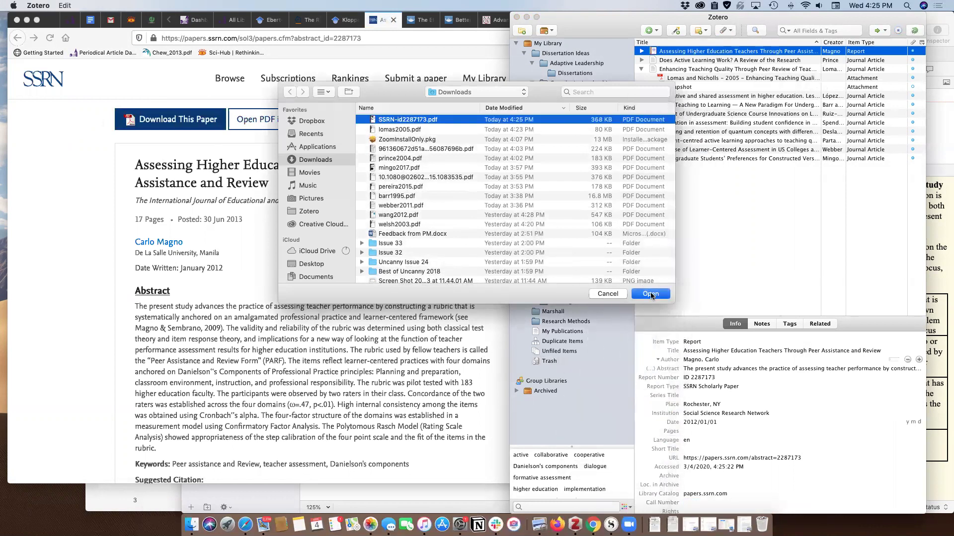
pyautogui.click(651, 294)
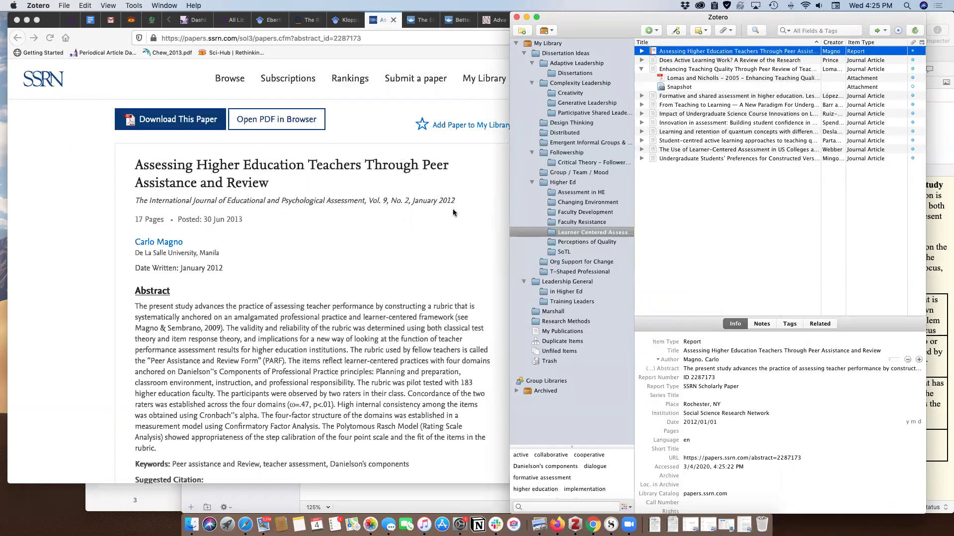
# - Change the Assessing Higher Education Teachers item's type to Journal Article
pyautogui.click(439, 208)
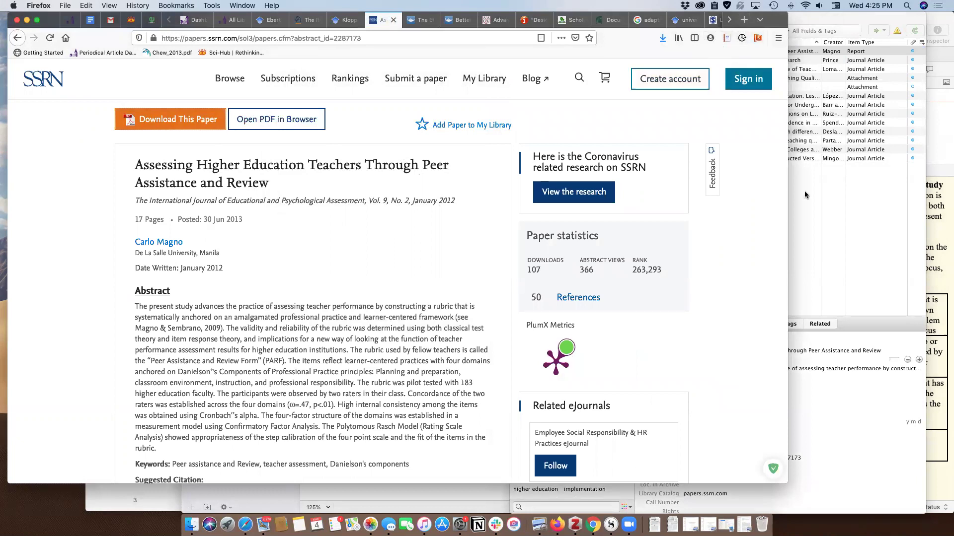
pyautogui.click(836, 397)
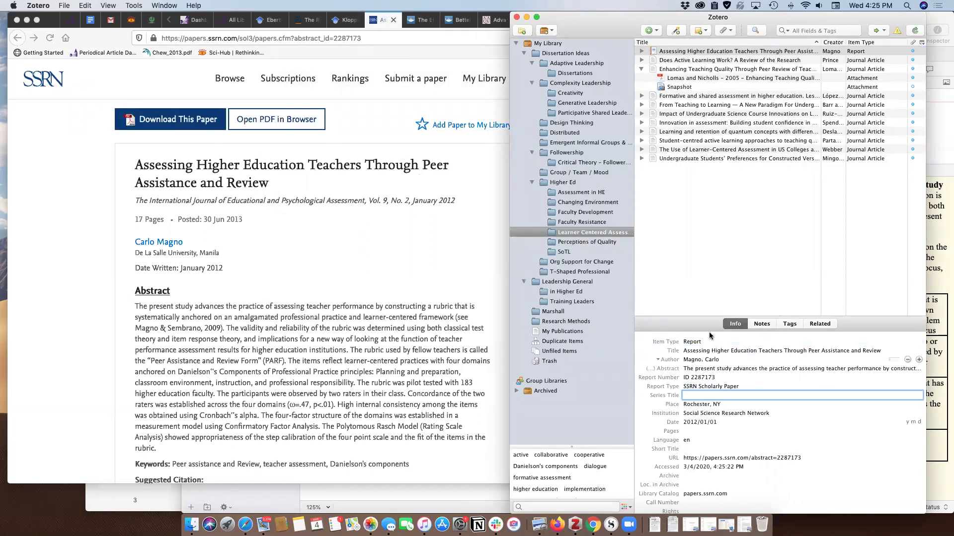
pyautogui.click(412, 278)
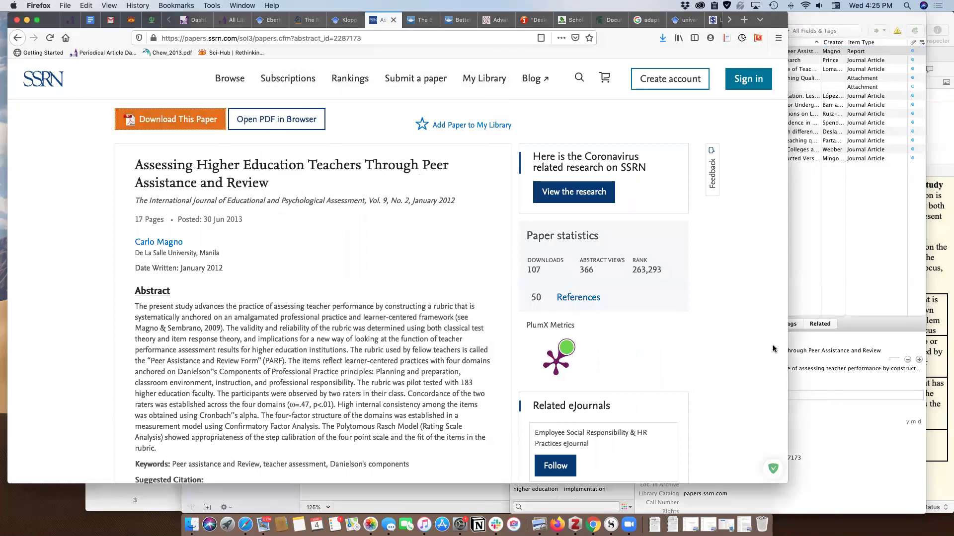
pyautogui.click(804, 343)
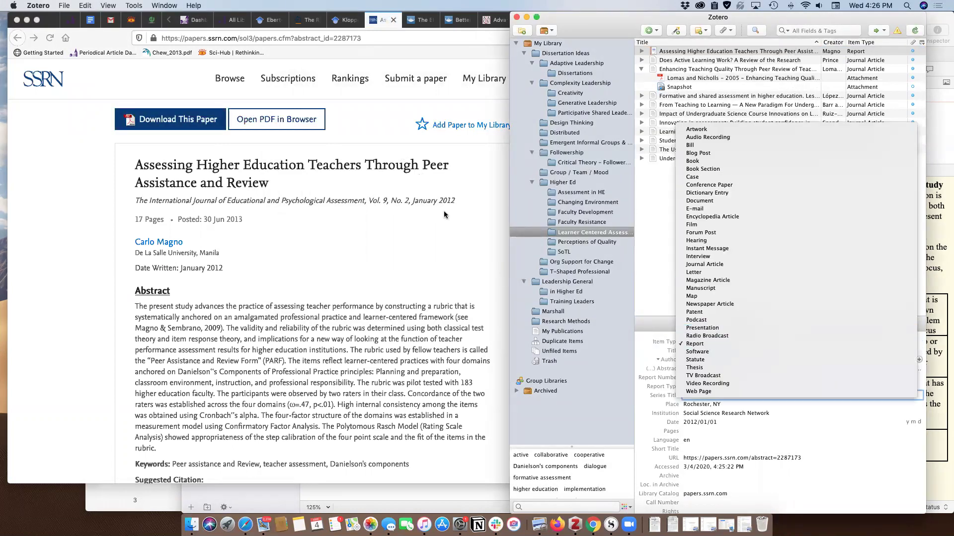
pyautogui.click(741, 264)
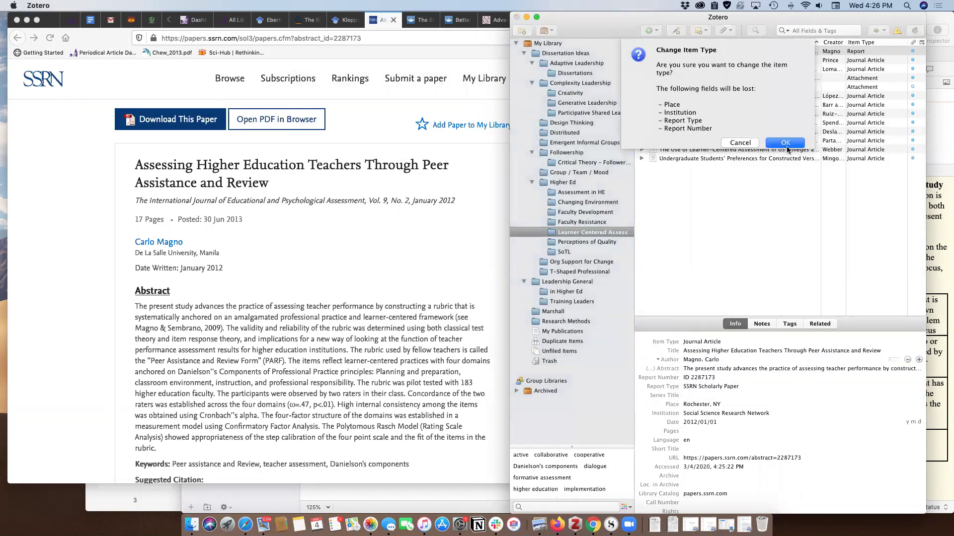
pyautogui.click(787, 142)
pyautogui.click(794, 378)
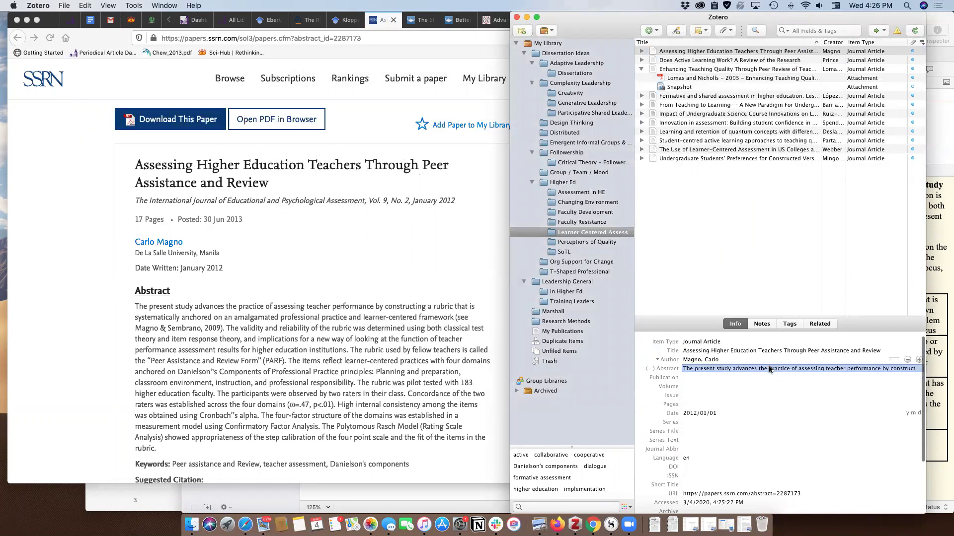
pyautogui.scroll(-5, 721, 351)
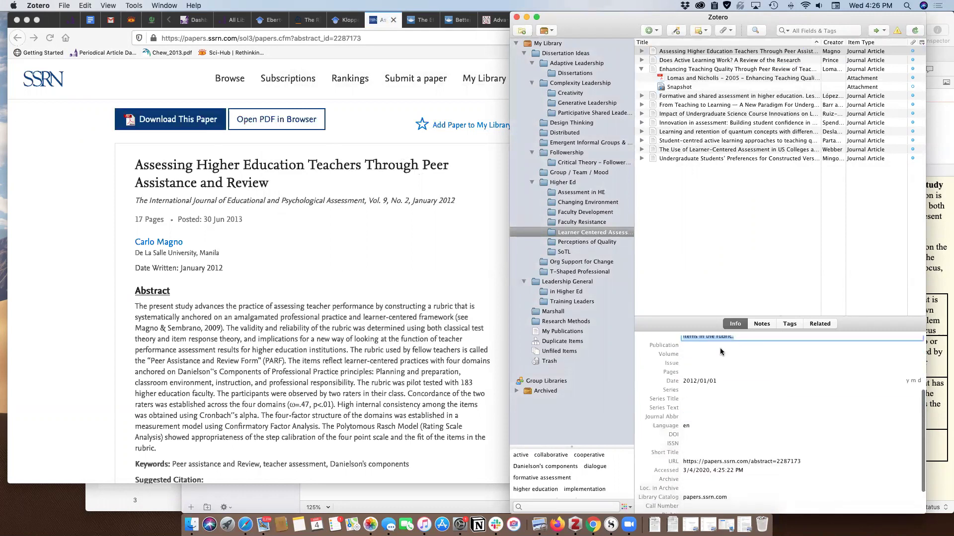
# - Fill Publication with The International Journal of Educational and Psychological Assessment, copied from SSRN
pyautogui.click(720, 346)
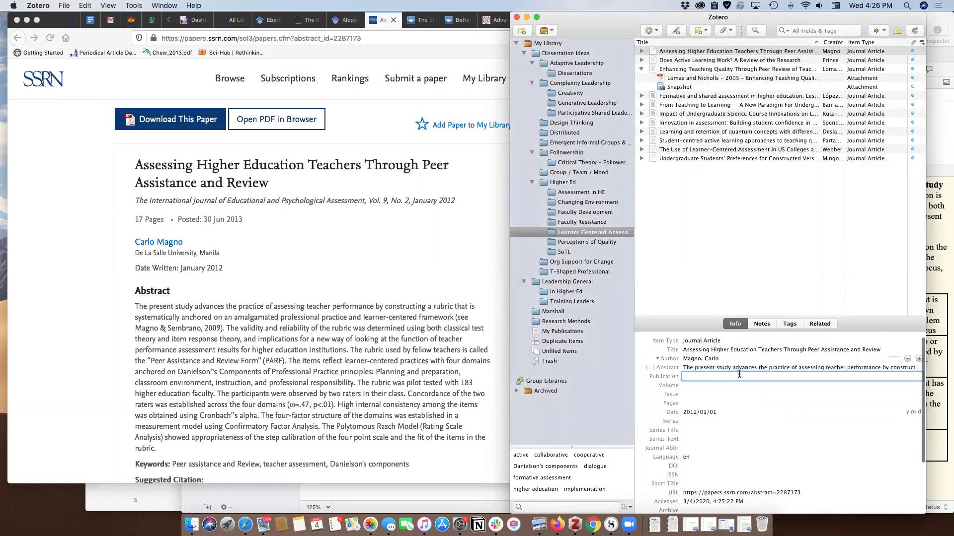
pyautogui.click(342, 207)
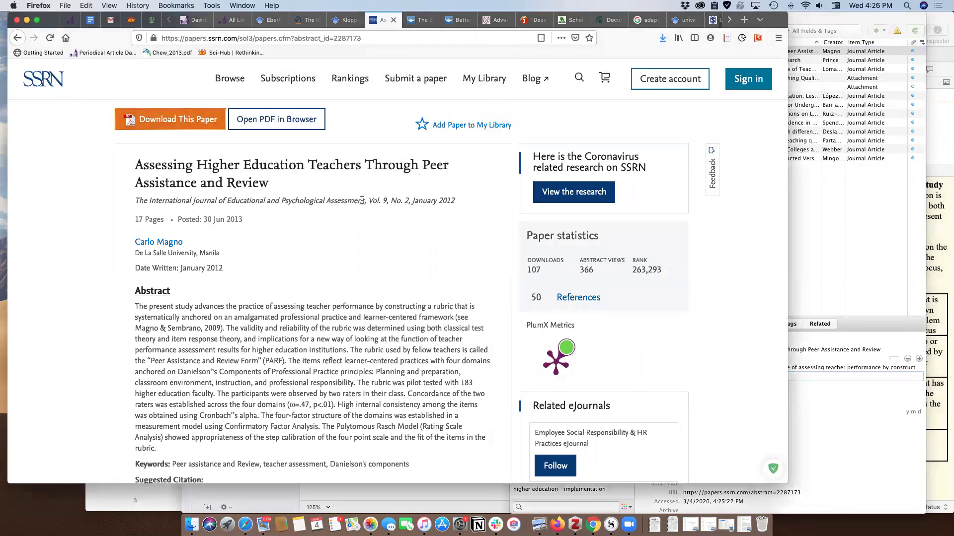
pyautogui.moveTo(364, 200); pyautogui.dragTo(837, 405)
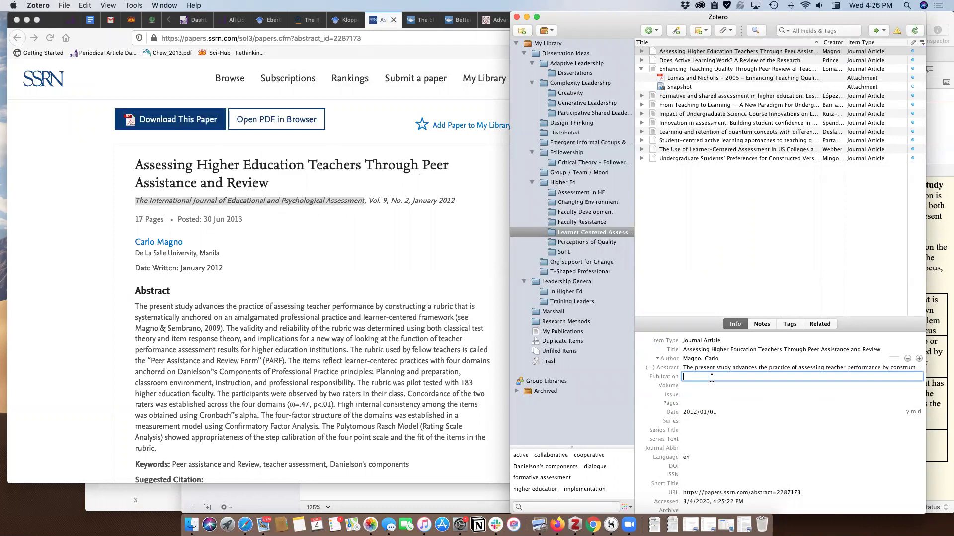
pyautogui.click(696, 385)
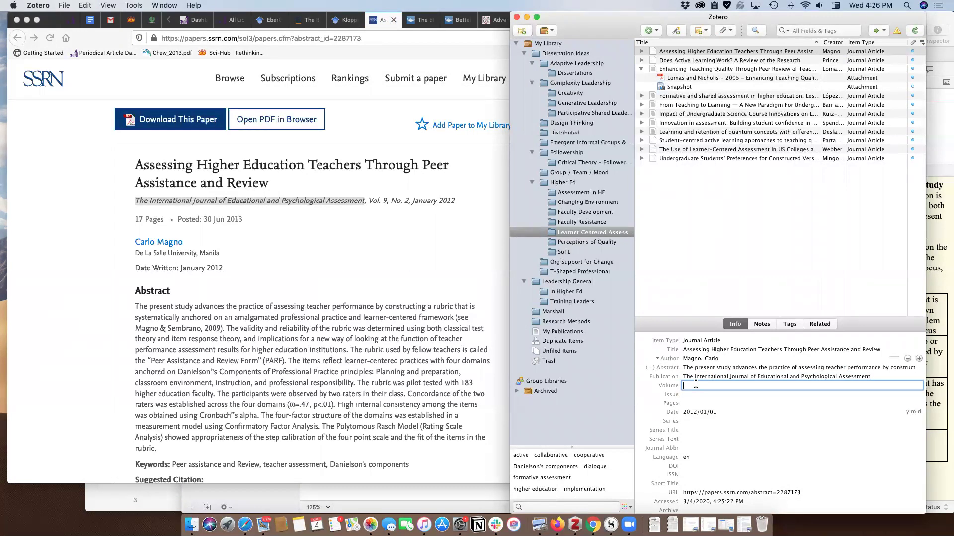
# - Enter volume 9, issue 2 and date January 2012, leaving pages blank
pyautogui.write('9')
pyautogui.press('Tab')
pyautogui.write('2')
pyautogui.press('Tab')
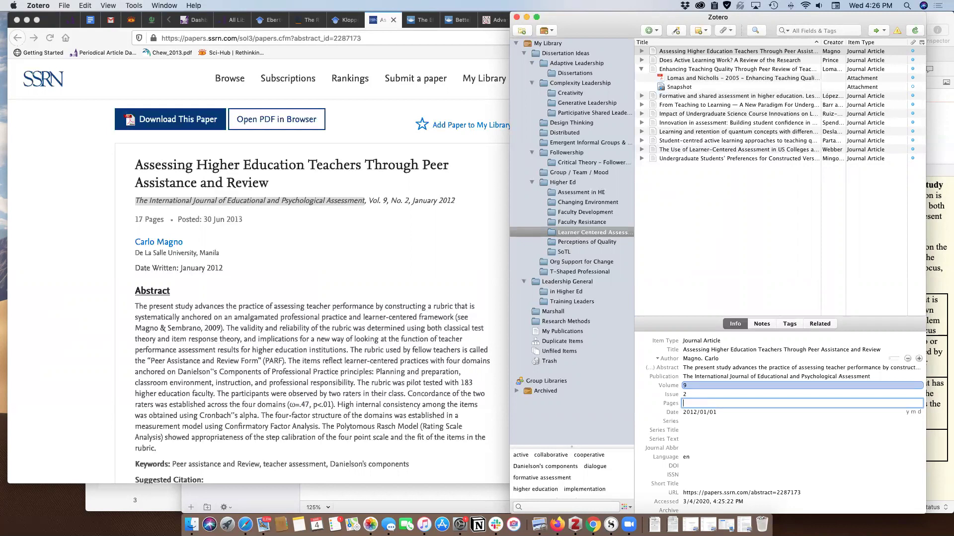
pyautogui.press('Tab')
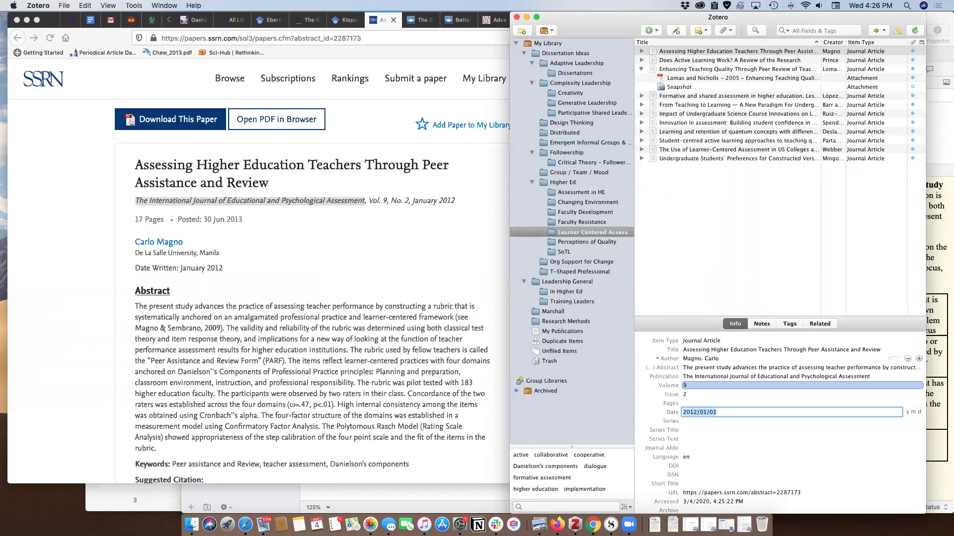
pyautogui.write('January 2012')
pyautogui.press('Tab')
pyautogui.scroll(-4, 391, 203)
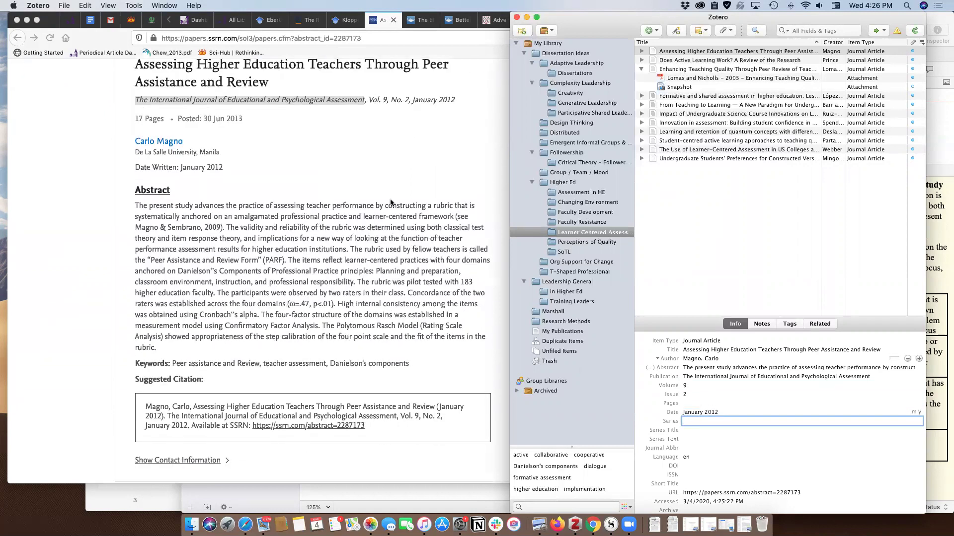
pyautogui.scroll(-5, 356, 161)
# - Select the paper's suggested citation on SSRN and revisit the record's Extra and Publication fields
pyautogui.click(261, 259)
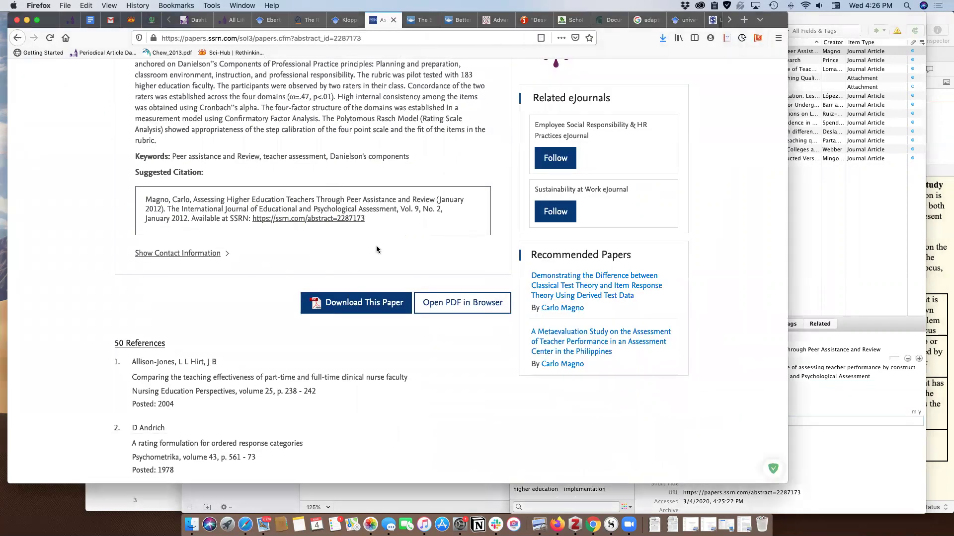
pyautogui.moveTo(389, 221); pyautogui.dragTo(251, 221)
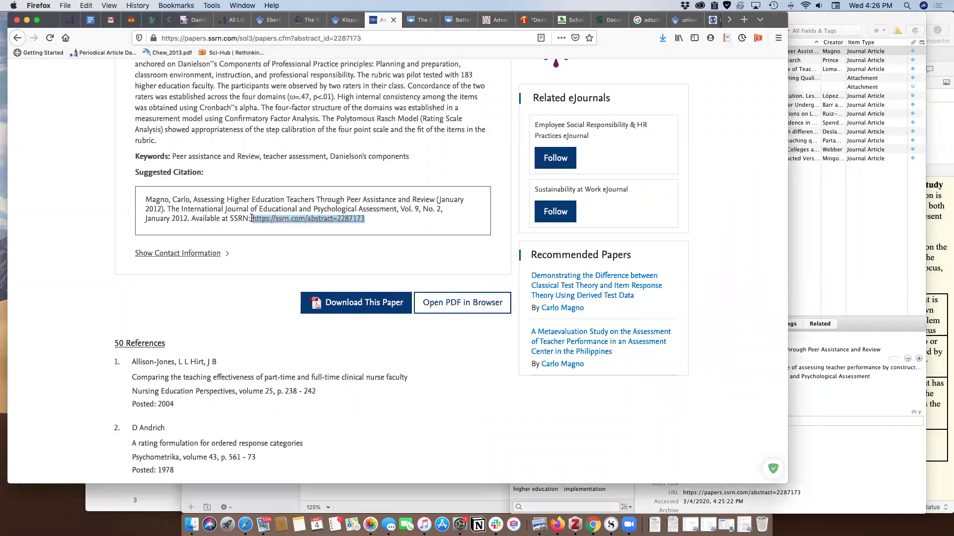
pyautogui.tripleClick(342, 222)
pyautogui.scroll(-3, 854, 378)
pyautogui.click(819, 414)
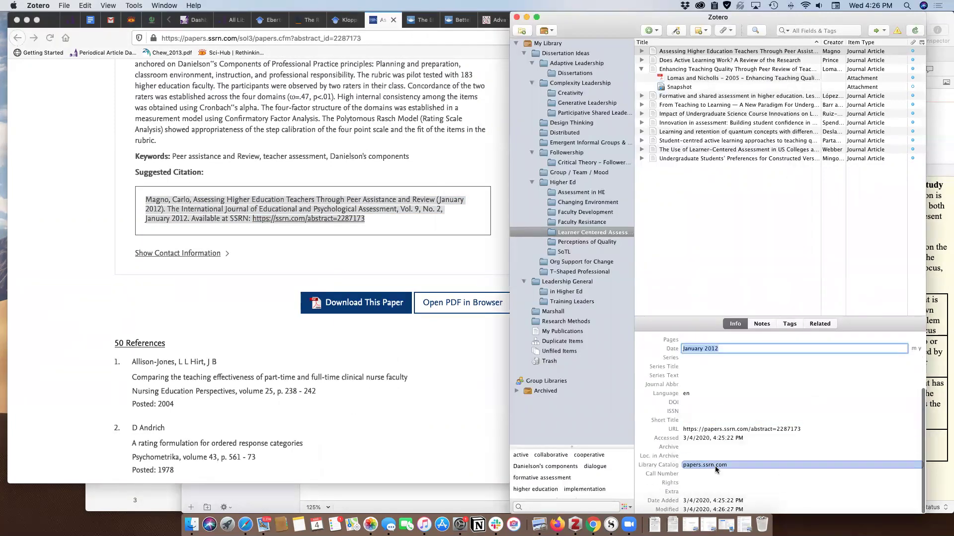
pyautogui.click(697, 492)
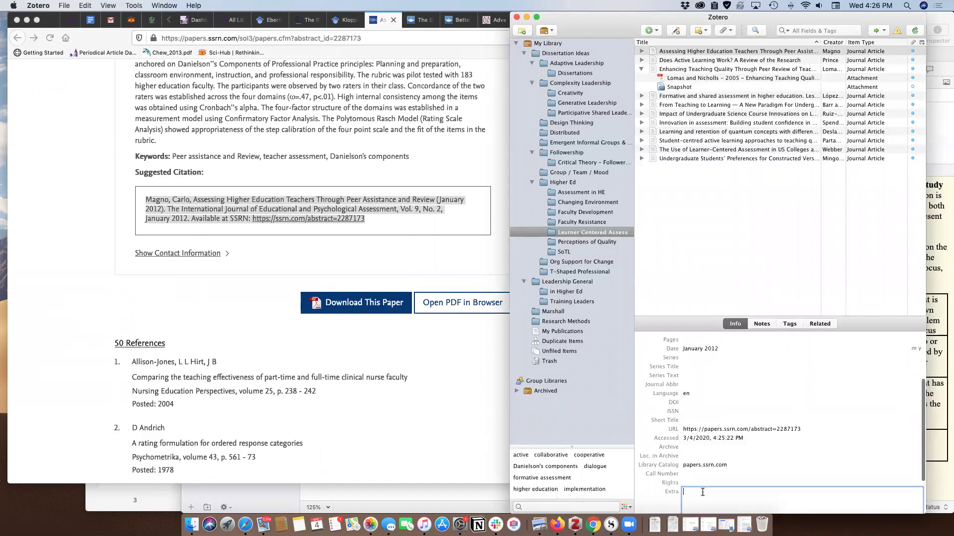
pyautogui.click(419, 342)
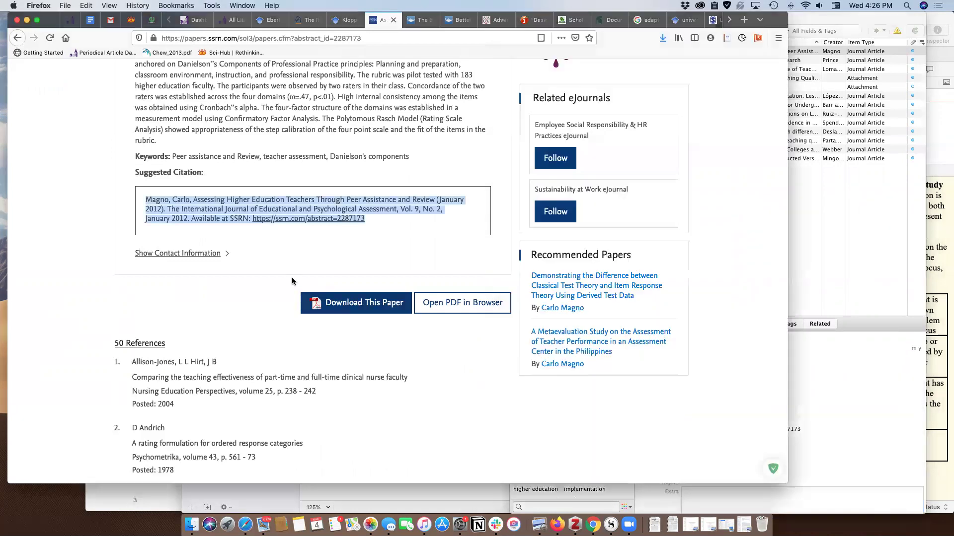
pyautogui.scroll(-3, 293, 252)
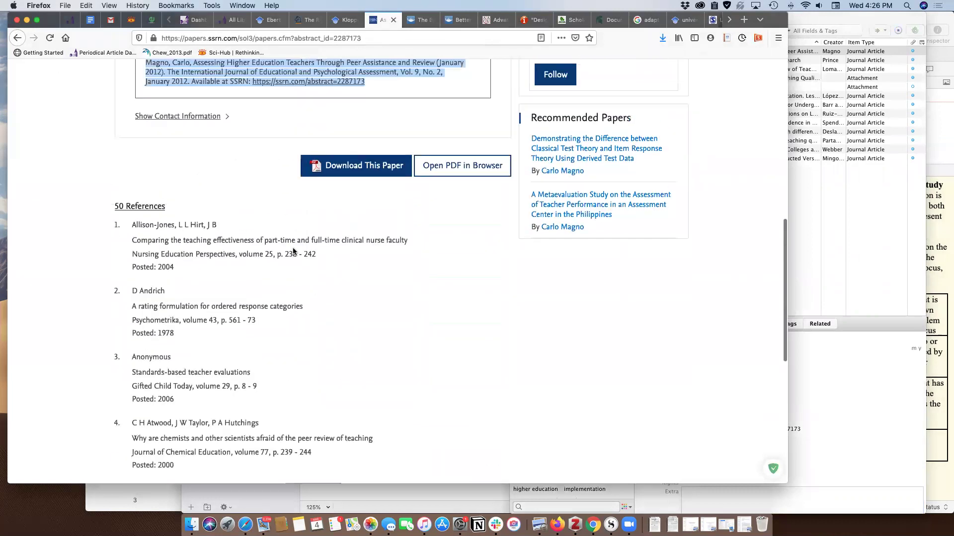
pyautogui.scroll(10, 293, 251)
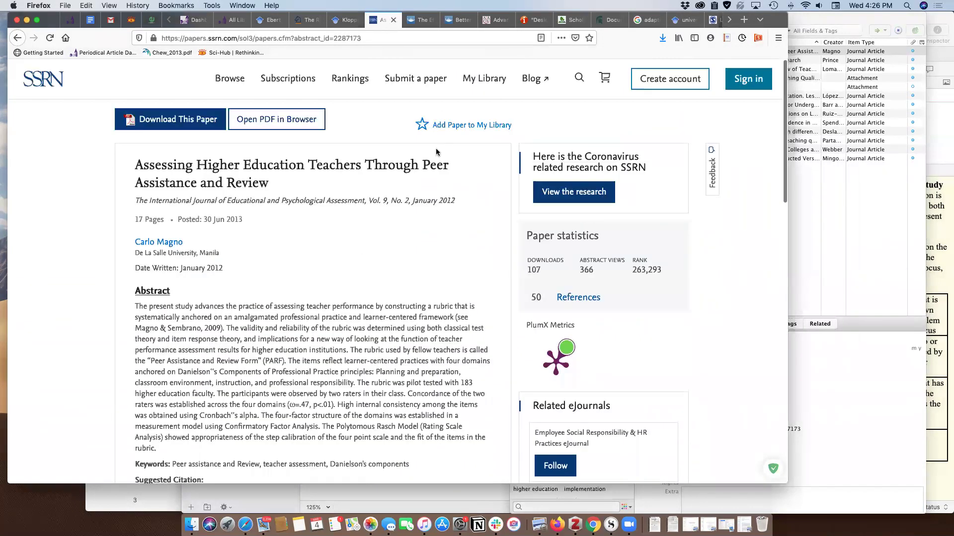
pyautogui.click(821, 224)
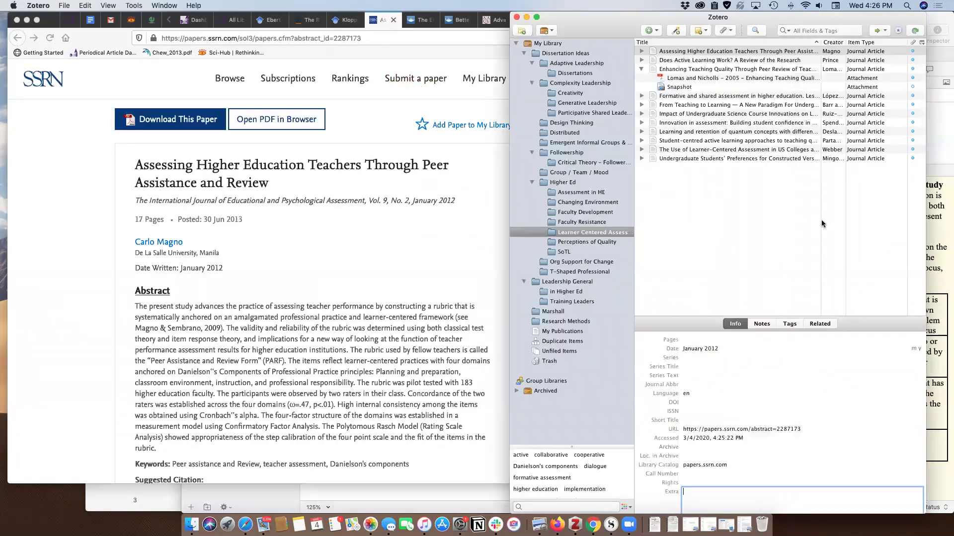
pyautogui.click(759, 379)
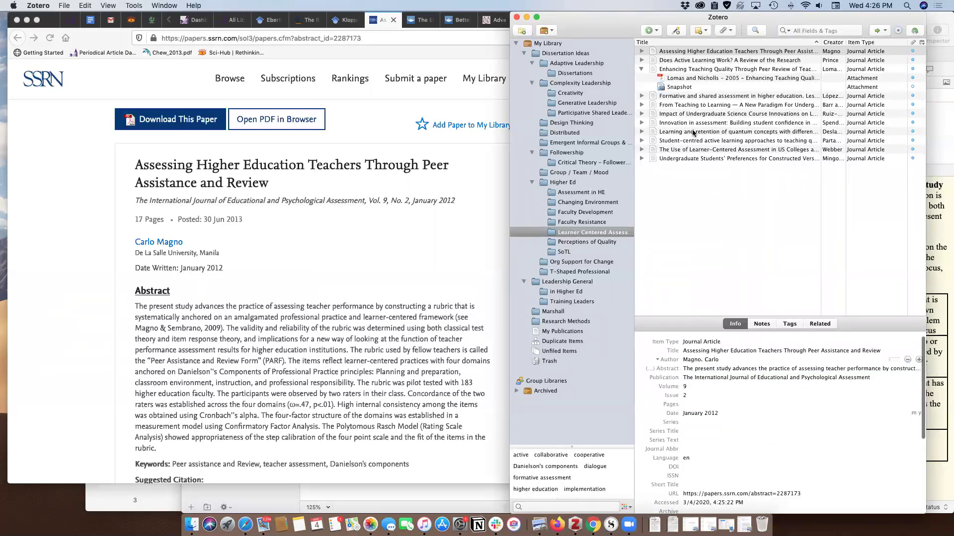
# - Expand the paper to show its PDF attachment, then reselect the main record
pyautogui.click(698, 53)
pyautogui.click(642, 52)
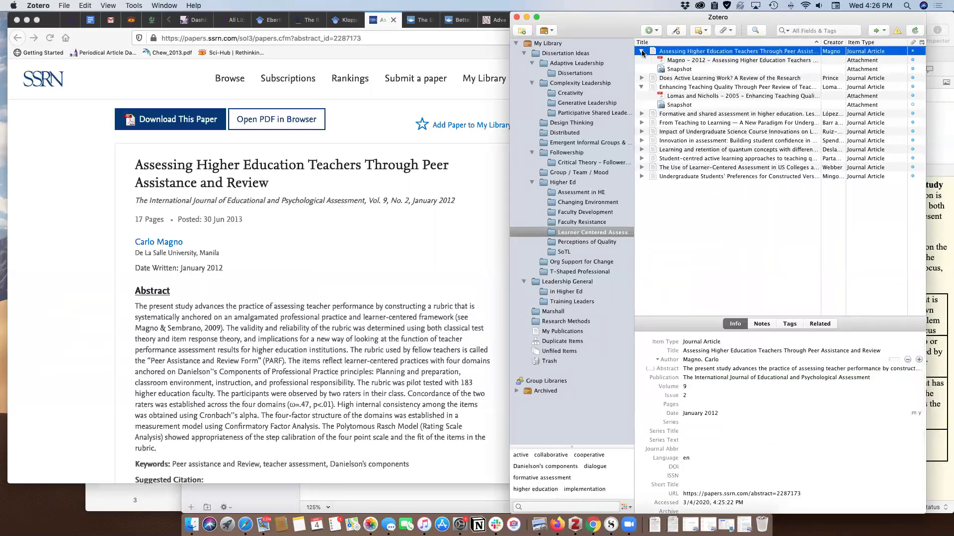
pyautogui.click(700, 60)
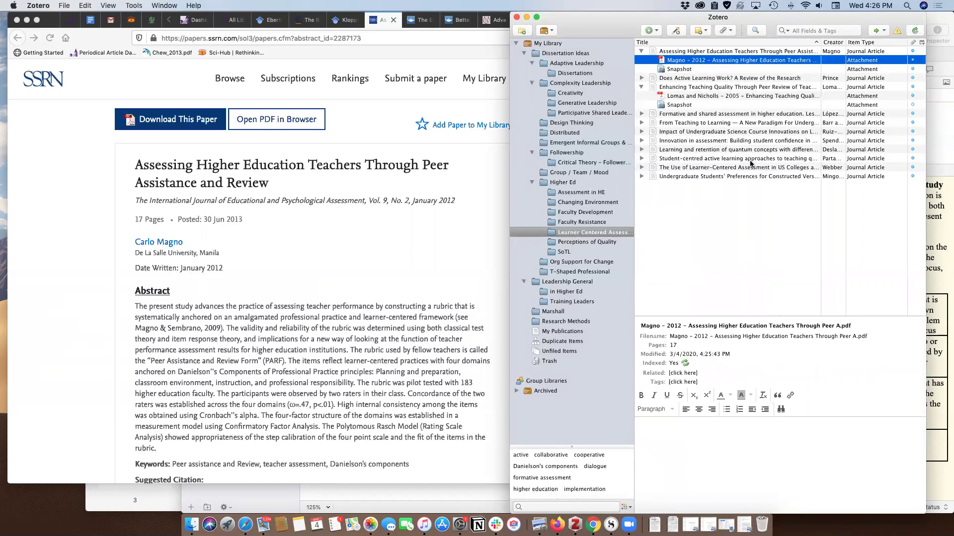
pyautogui.click(694, 53)
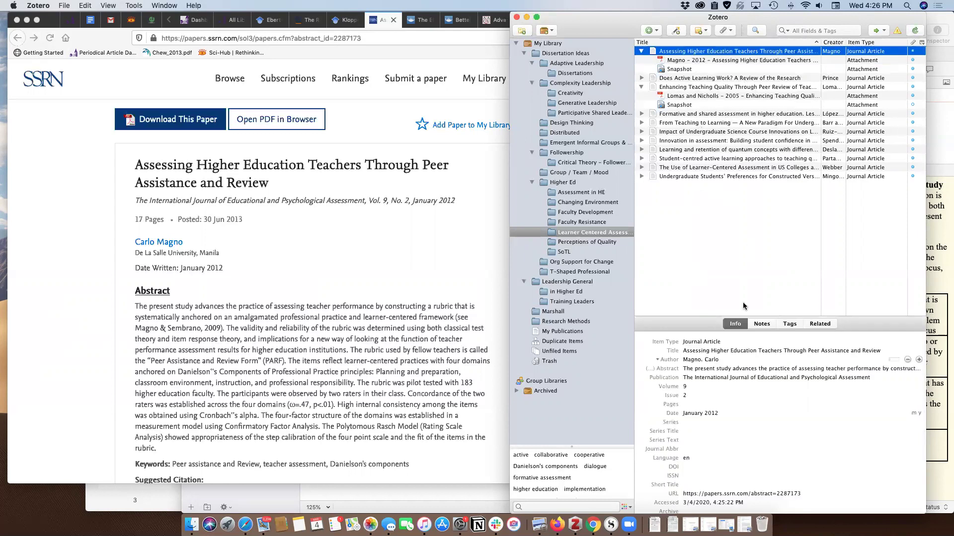
# - Tag the paper with 'higher education', 'assessment' and 'peer review of teaching'
pyautogui.click(788, 323)
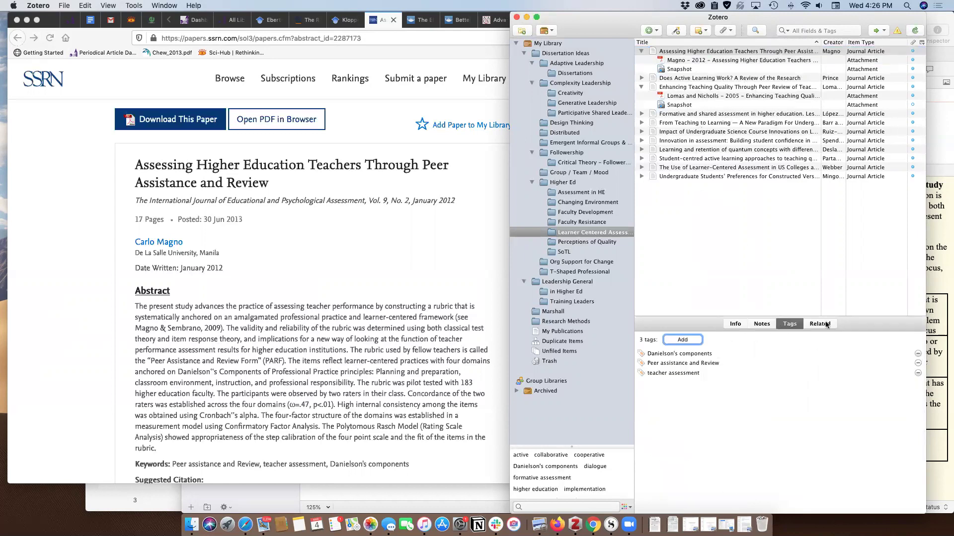
pyautogui.click(676, 373)
pyautogui.press('Return')
pyautogui.write('higher education')
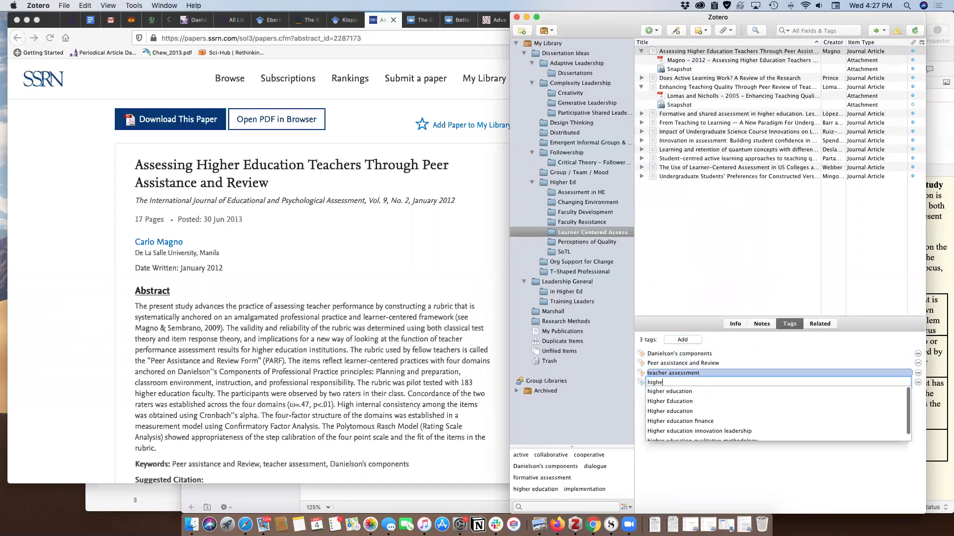
pyautogui.press('Return')
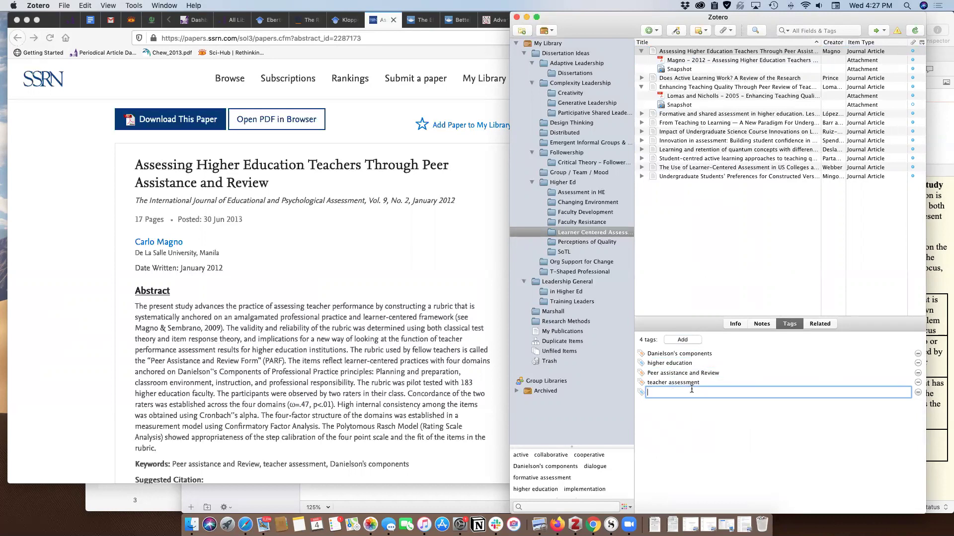
pyautogui.write('a')
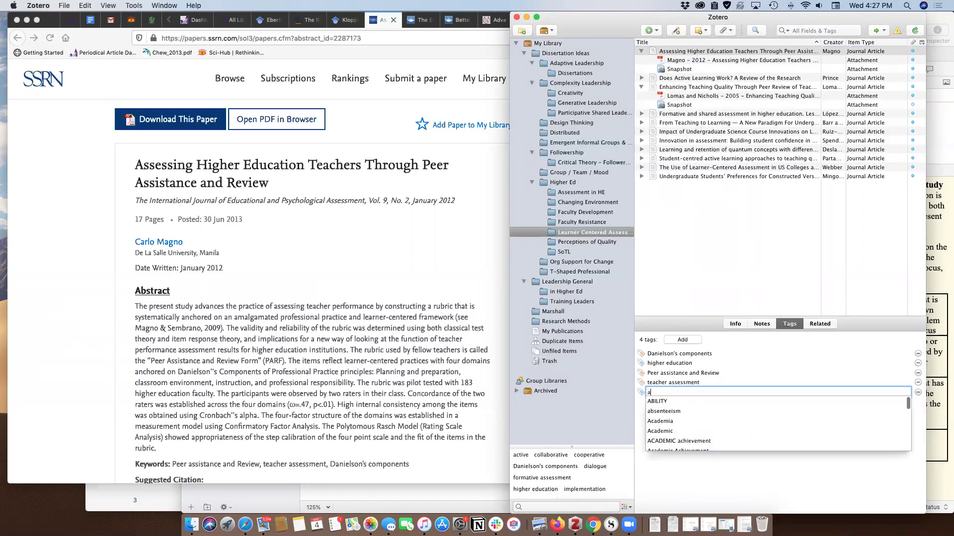
pyautogui.write('sseassessment')
pyautogui.press('Return')
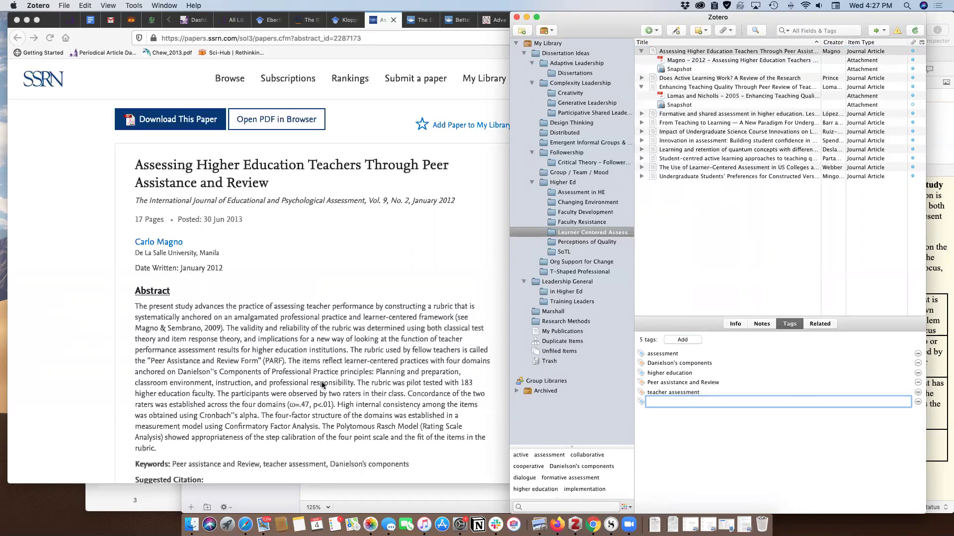
pyautogui.write('peer re')
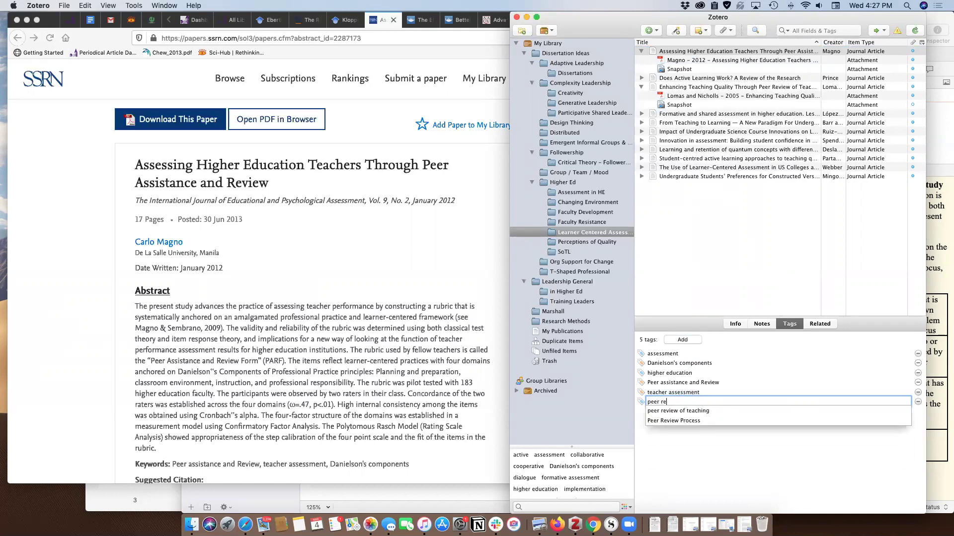
pyautogui.write('view')
pyautogui.press('Down')
pyautogui.press('Return')
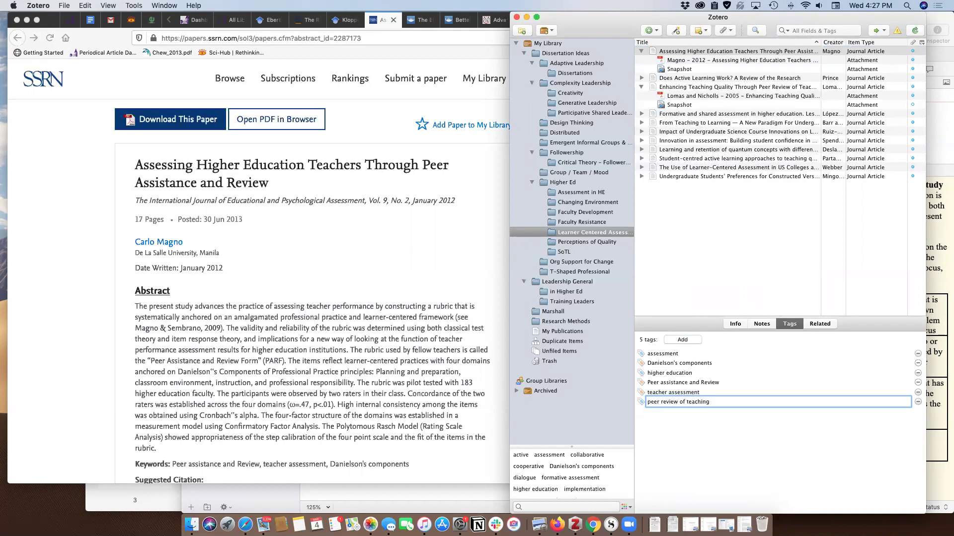
pyautogui.press('Return')
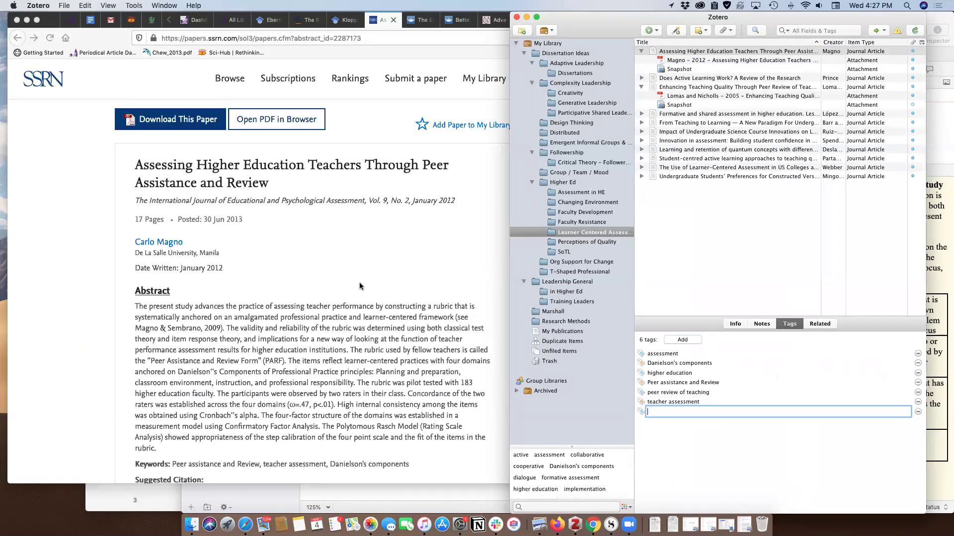
# - Look over the paper's notes and collapse the first article's attachments
pyautogui.click(763, 326)
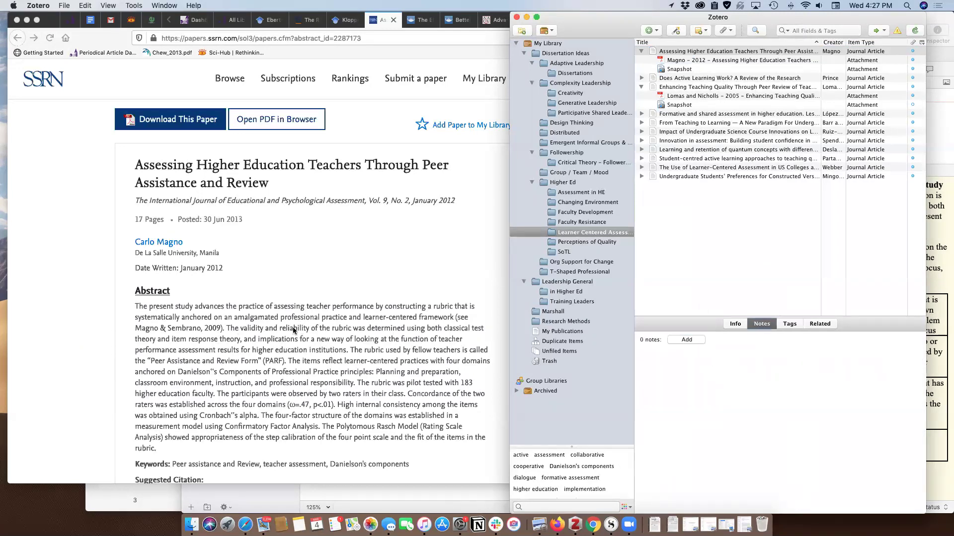
pyautogui.scroll(-10, 293, 330)
pyautogui.scroll(8, 293, 331)
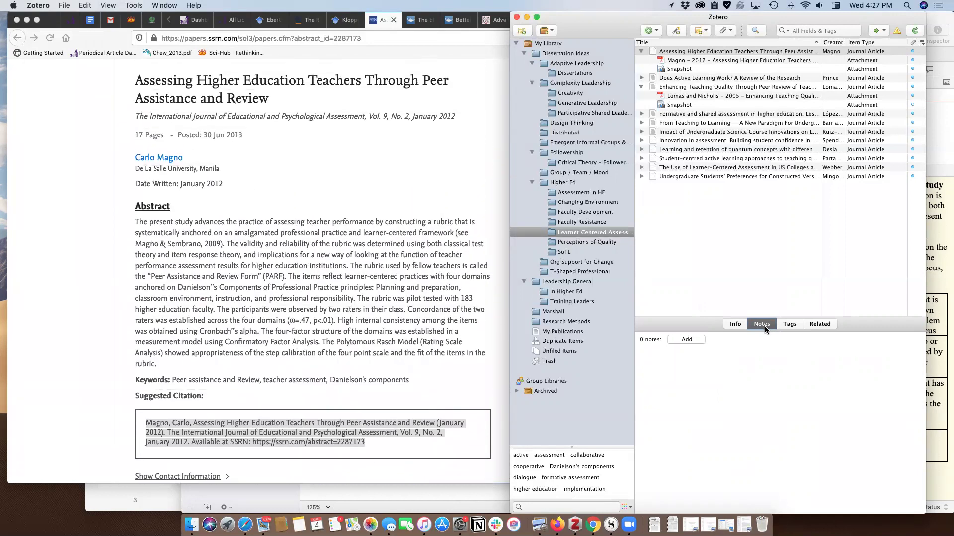
pyautogui.click(642, 52)
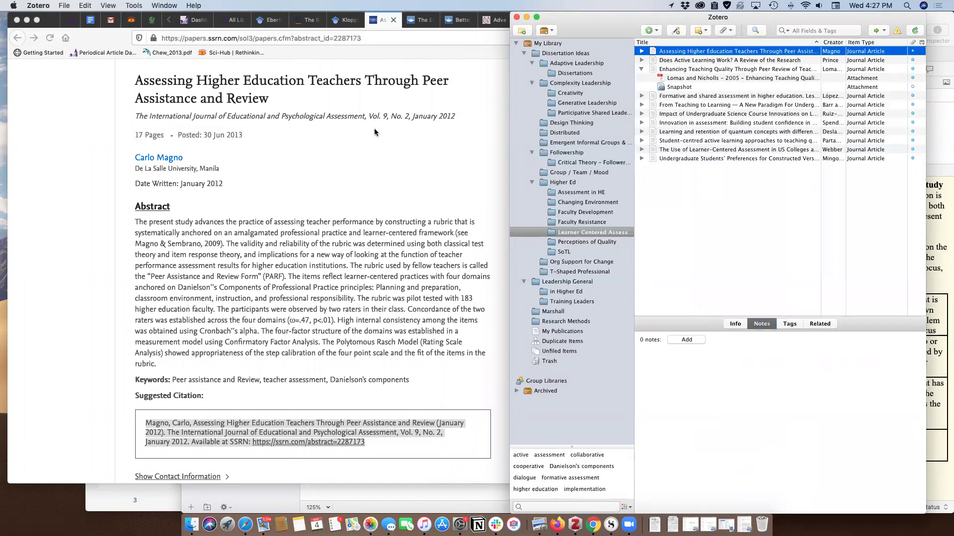
# - Close the SSRN page and switch to the Scrivener dissertation draft
pyautogui.click(394, 19)
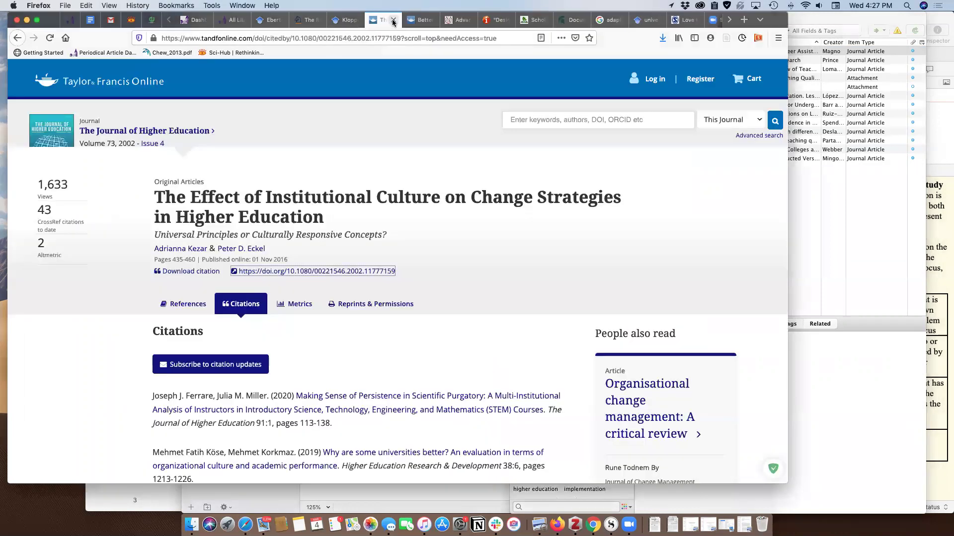
pyautogui.scroll(-5, 491, 298)
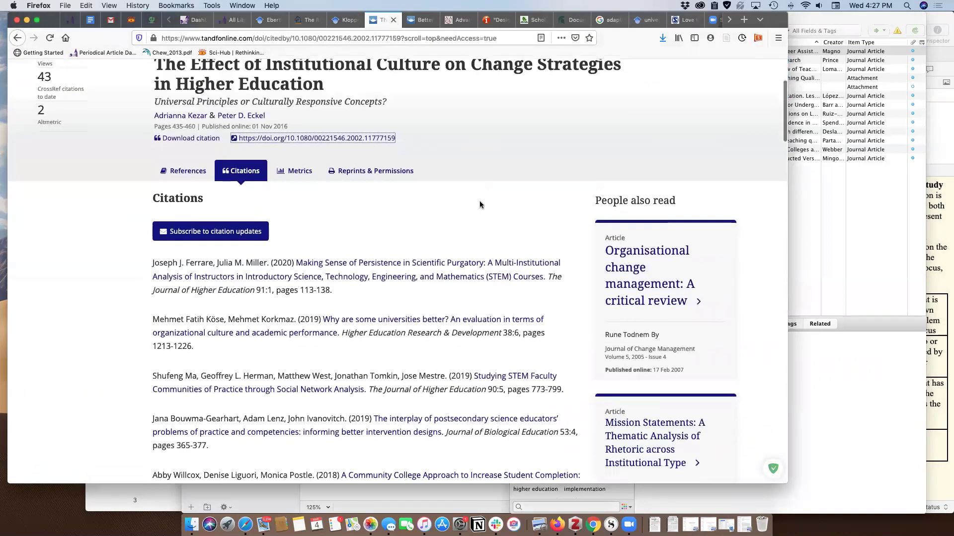
pyautogui.scroll(3, 480, 204)
pyautogui.click(830, 222)
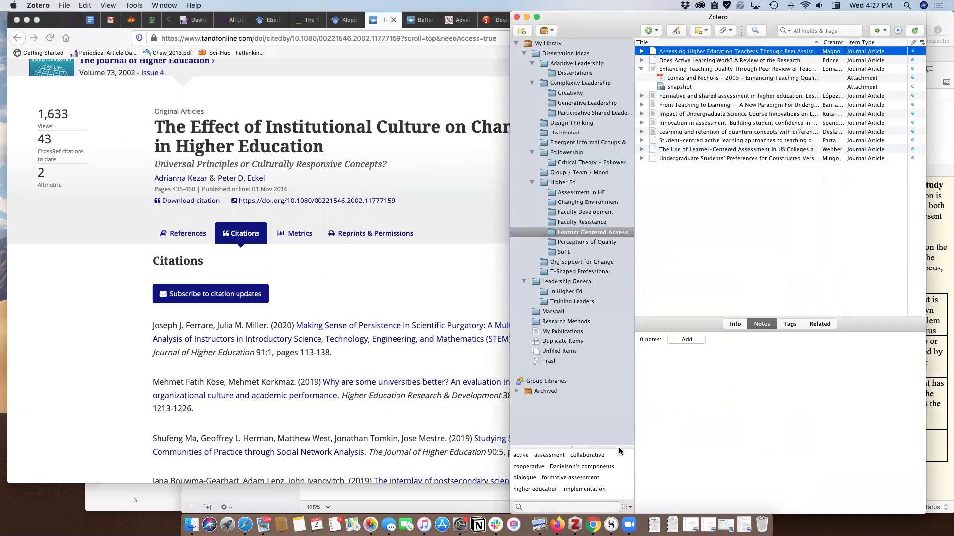
pyautogui.click(613, 524)
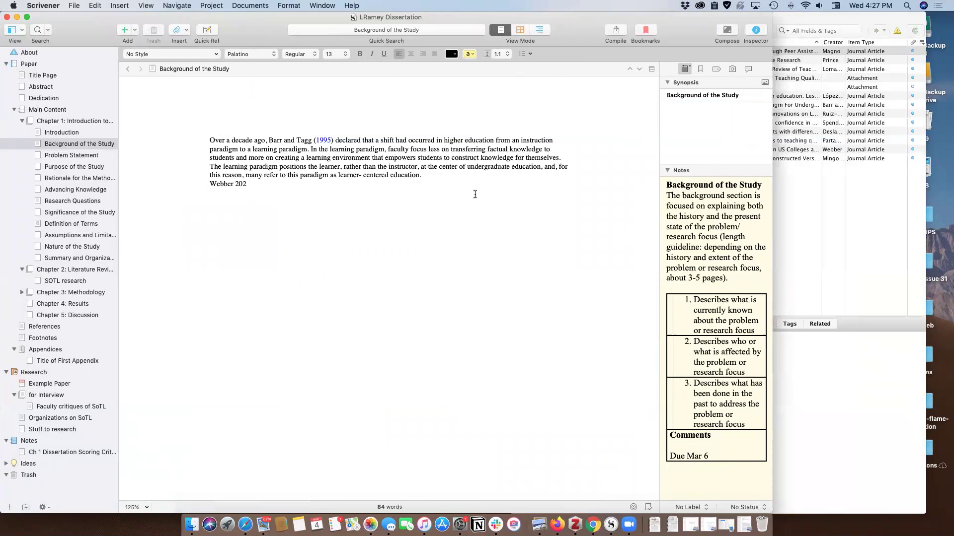
# - Shift Zotero right, open Purpose of the Study, and widen the Scrivener window
pyautogui.moveTo(790, 22); pyautogui.dragTo(827, 18)
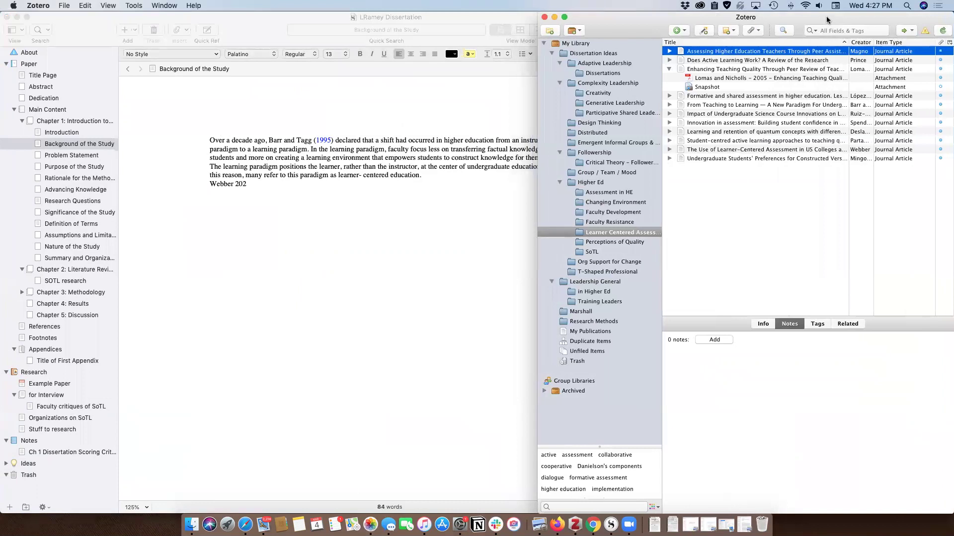
pyautogui.click(450, 258)
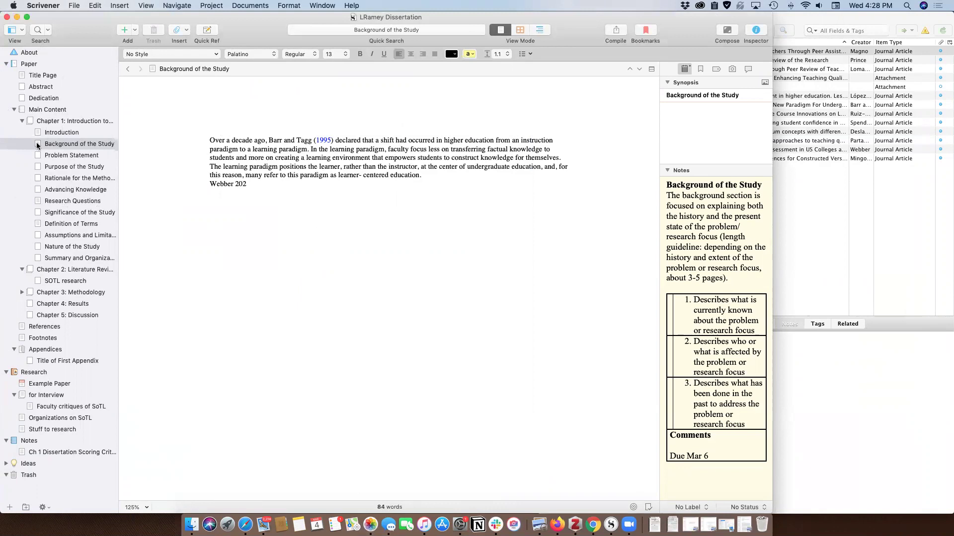
pyautogui.click(80, 155)
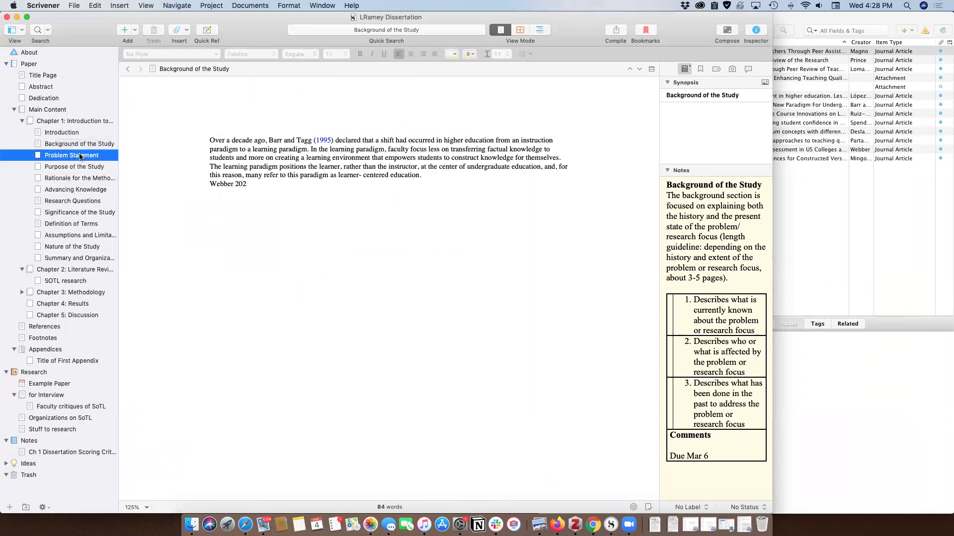
pyautogui.click(80, 167)
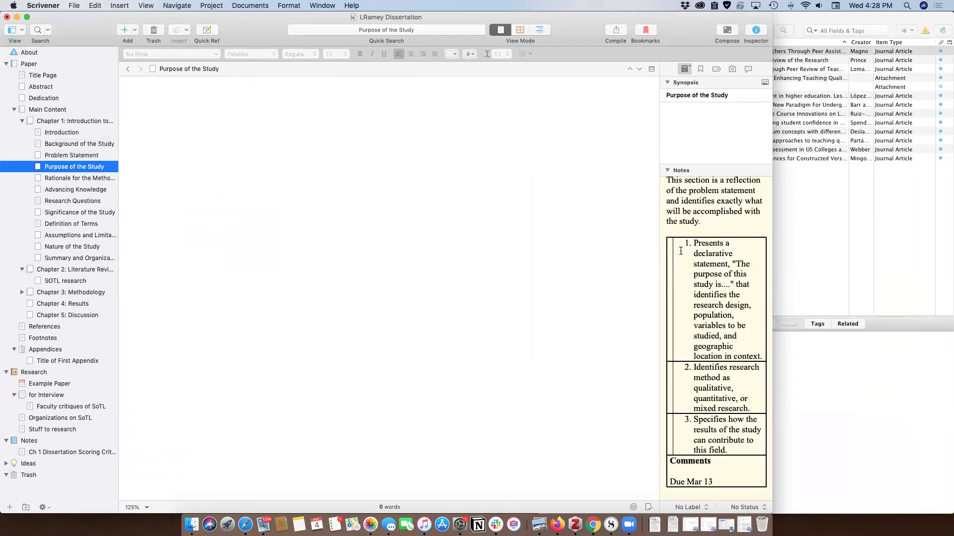
pyautogui.moveTo(773, 133); pyautogui.dragTo(819, 130)
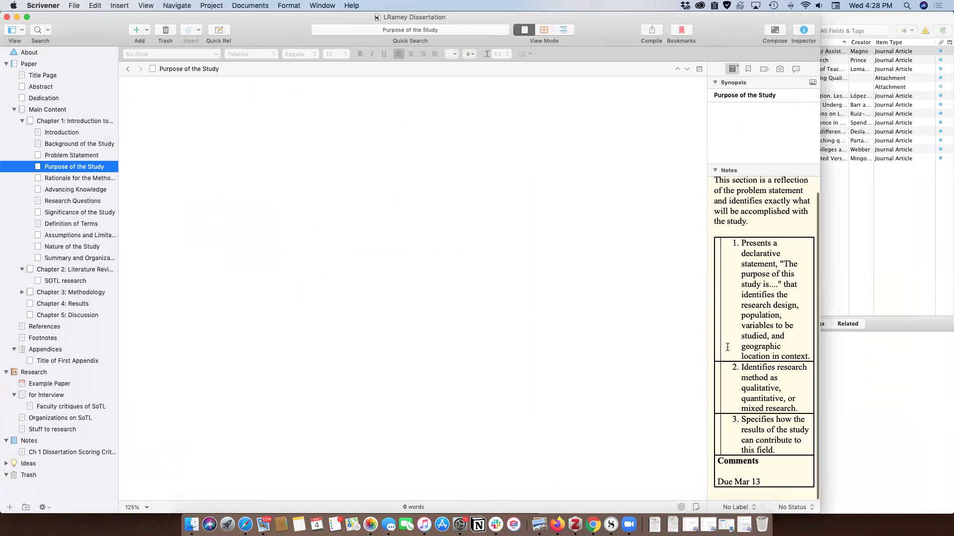
pyautogui.click(745, 271)
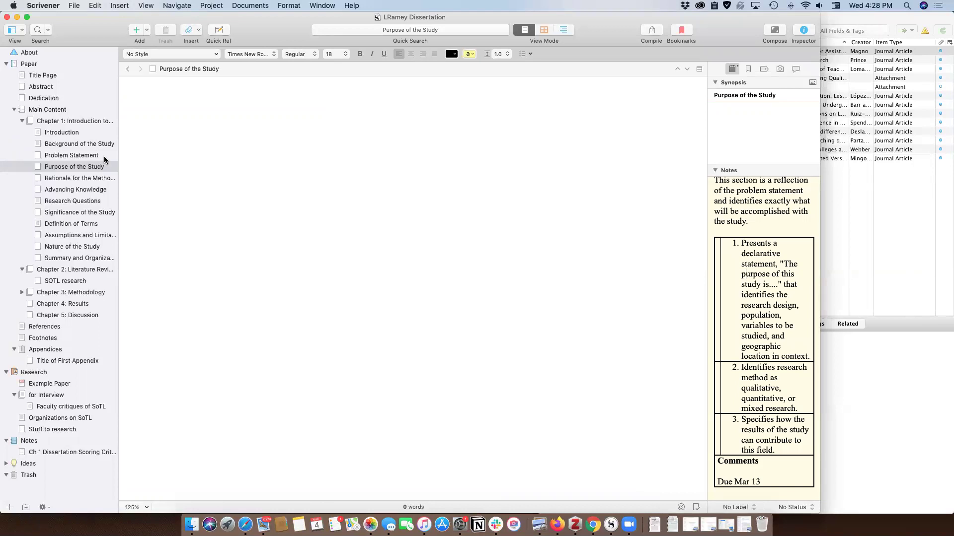
# - Browse the Chapter 1 sections, return to Background of the Study, then bring Zotero forward
pyautogui.click(93, 178)
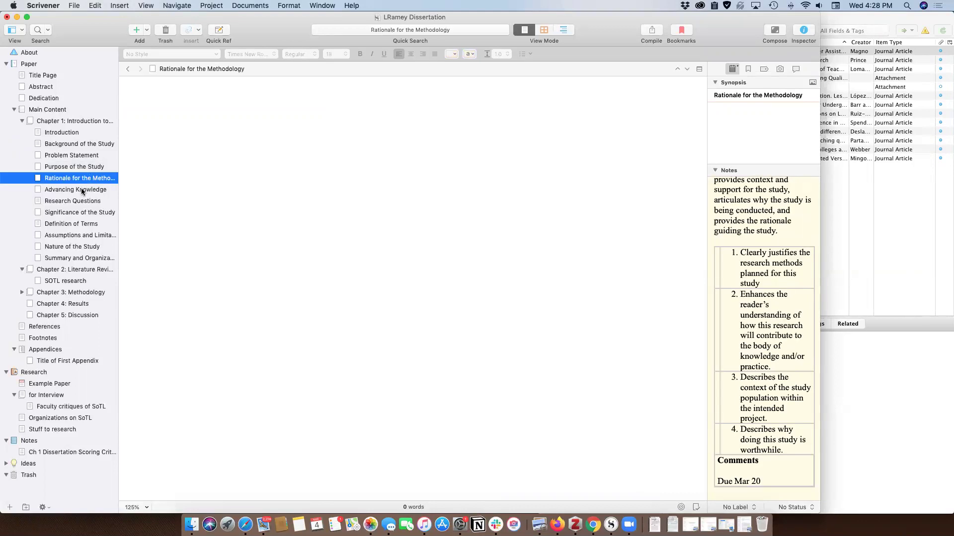
pyautogui.click(83, 190)
pyautogui.click(80, 211)
pyautogui.click(78, 223)
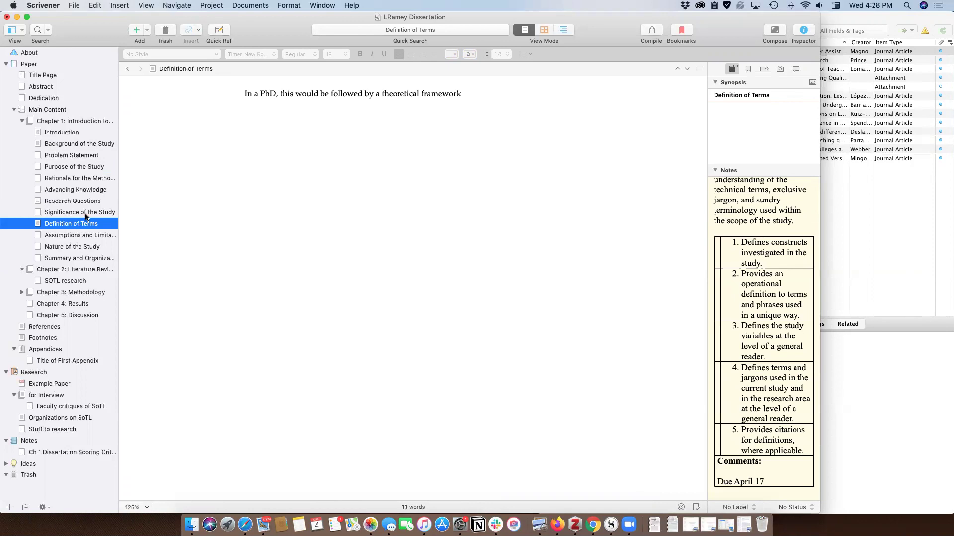
pyautogui.click(65, 131)
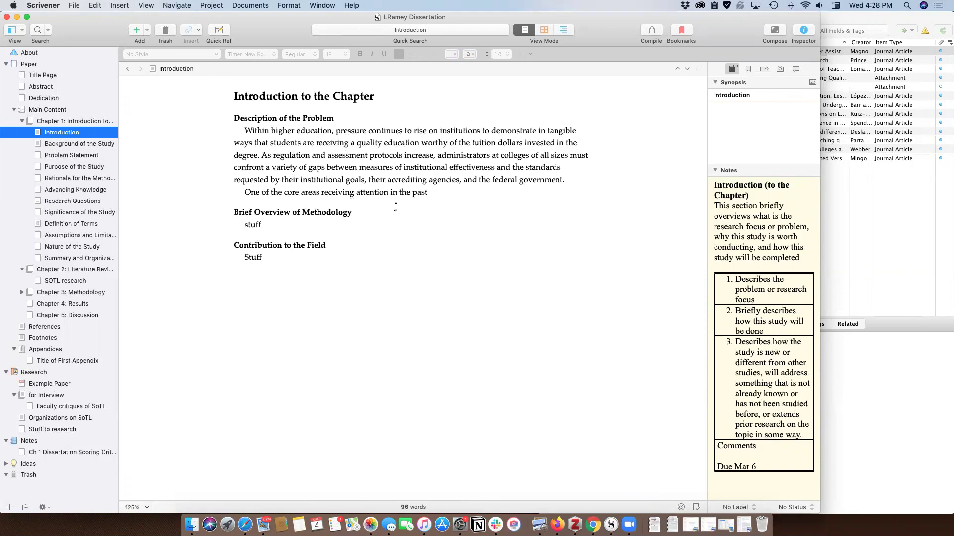
pyautogui.click(82, 154)
pyautogui.click(84, 144)
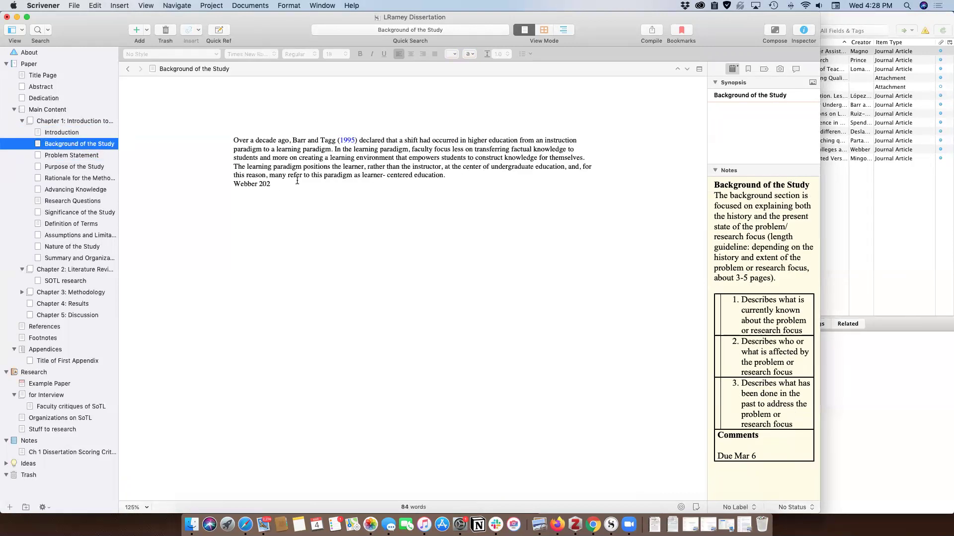
pyautogui.click(297, 180)
pyautogui.click(865, 119)
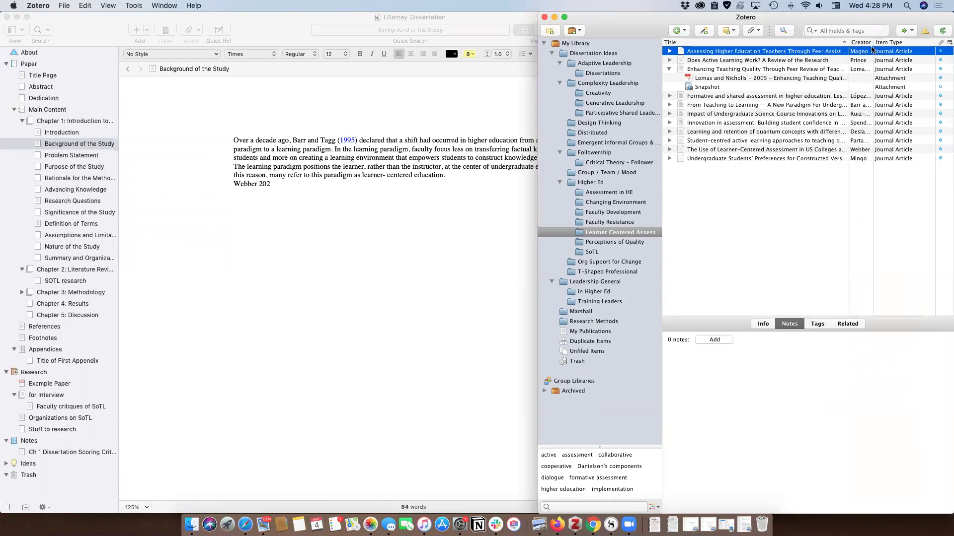
# - Sort Zotero by creator and open the Learner-Centered Assessment note citing page 202
pyautogui.click(859, 151)
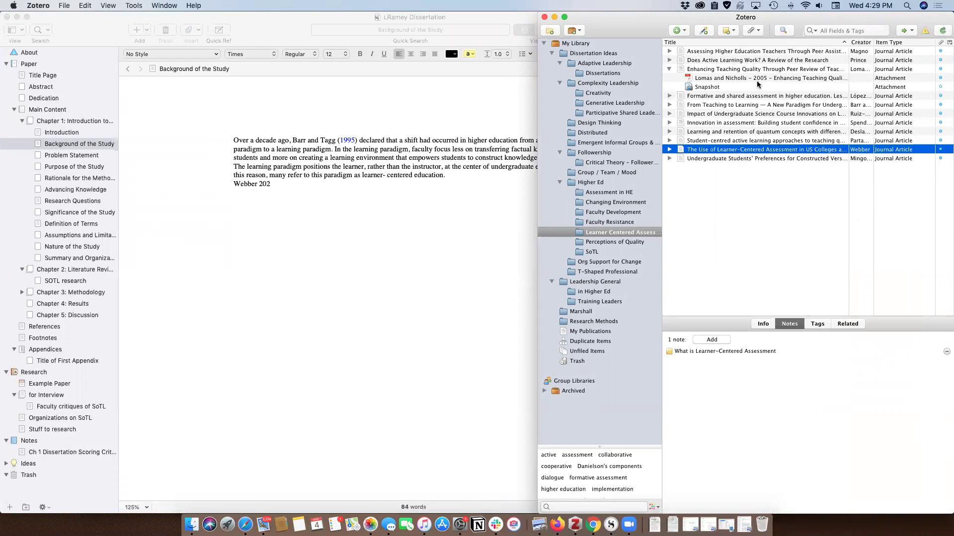
pyautogui.click(668, 69)
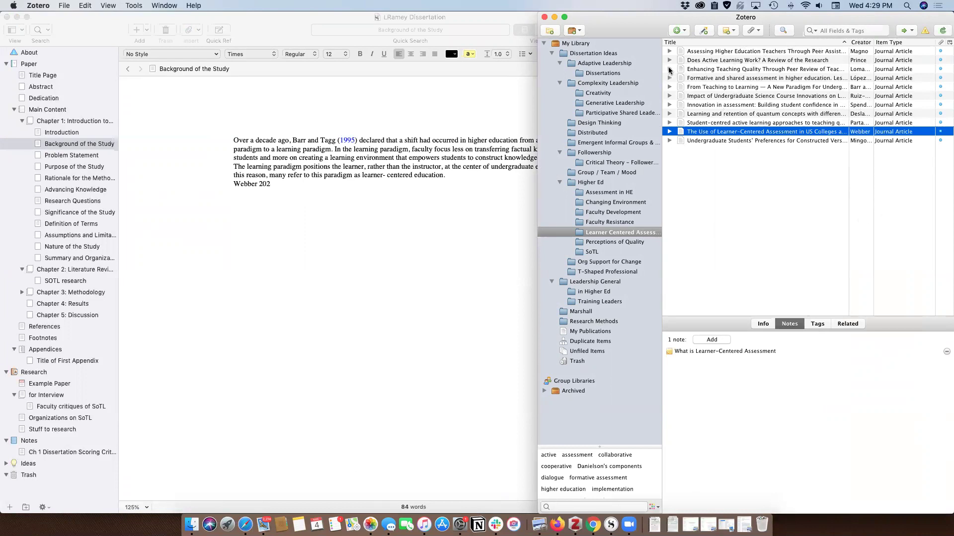
pyautogui.click(860, 44)
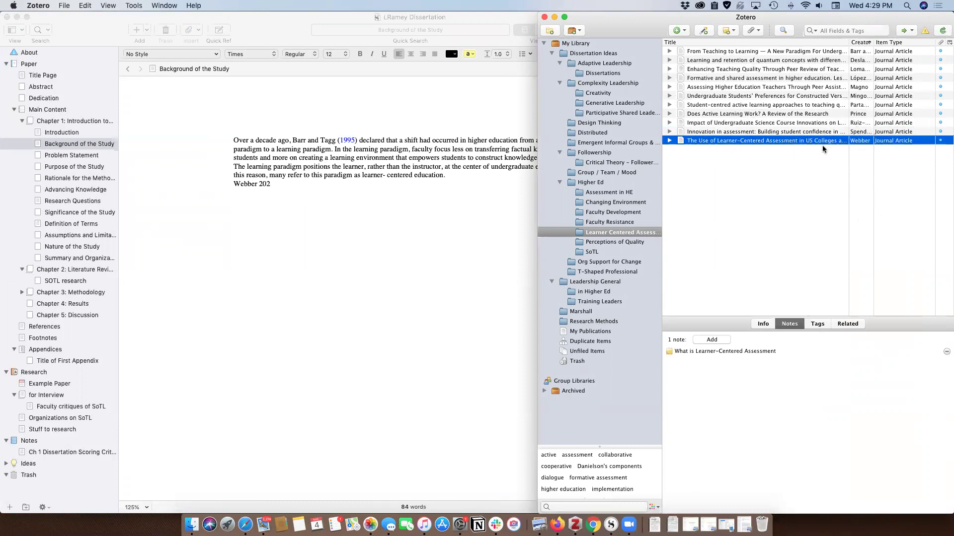
pyautogui.click(668, 142)
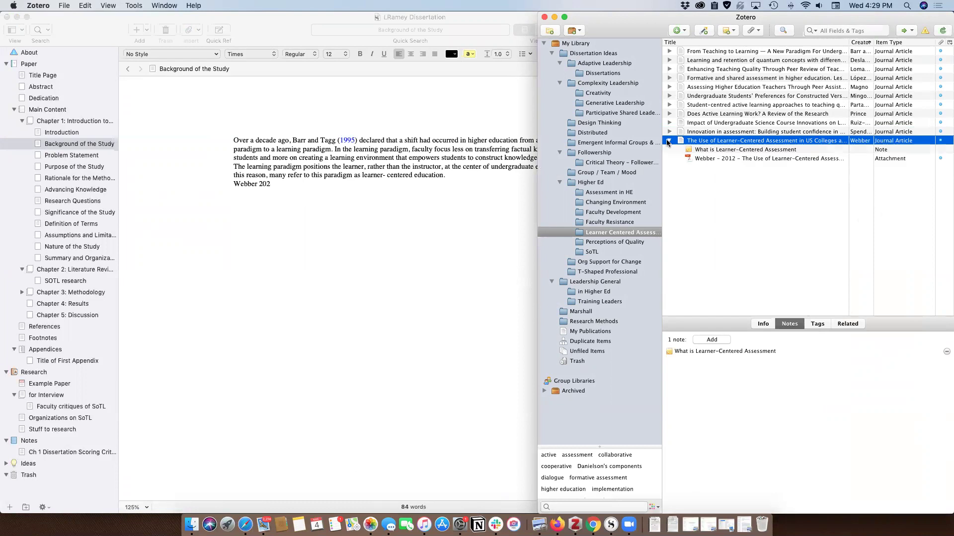
pyautogui.click(712, 150)
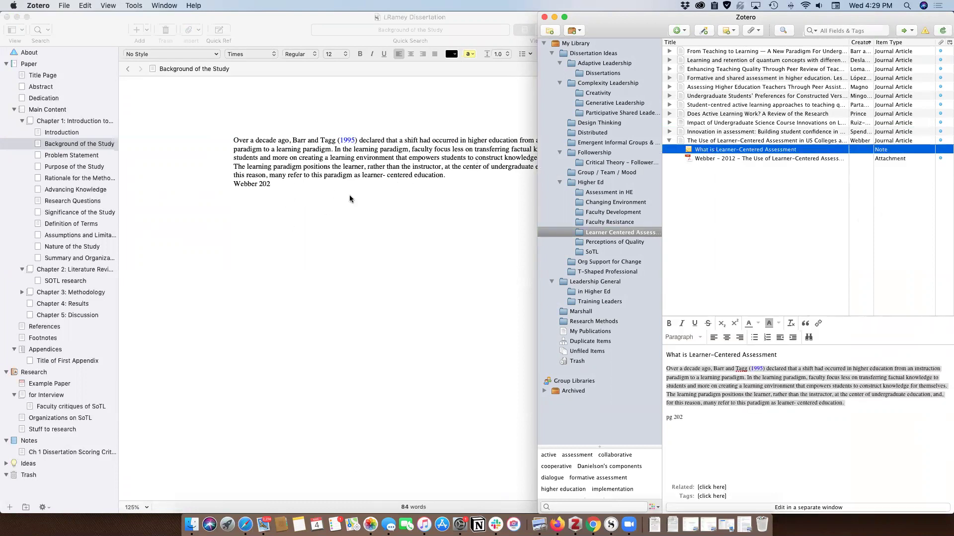
pyautogui.click(328, 228)
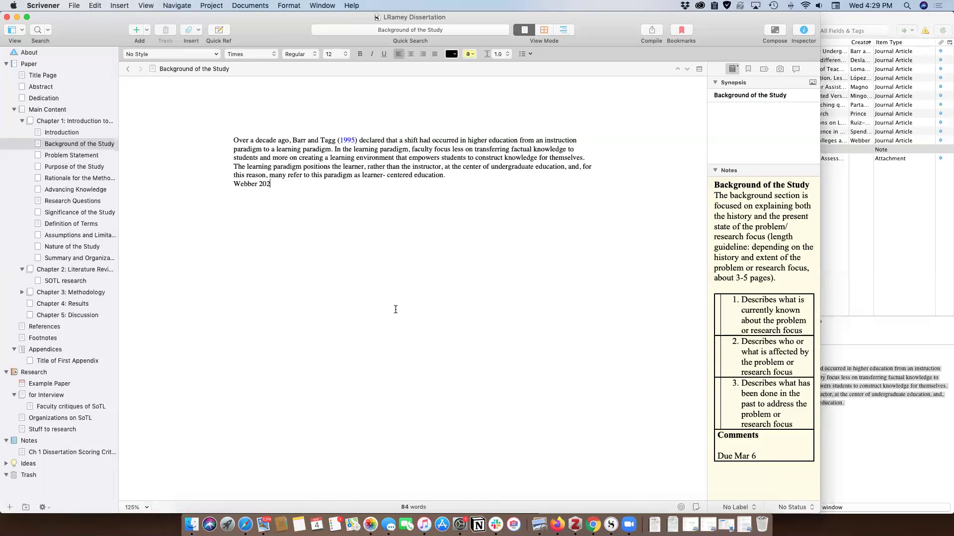
# - Turn the 'Webber 202' line into '(Webber, p. 202).' ending the paragraph's last sentence
pyautogui.click(907, 273)
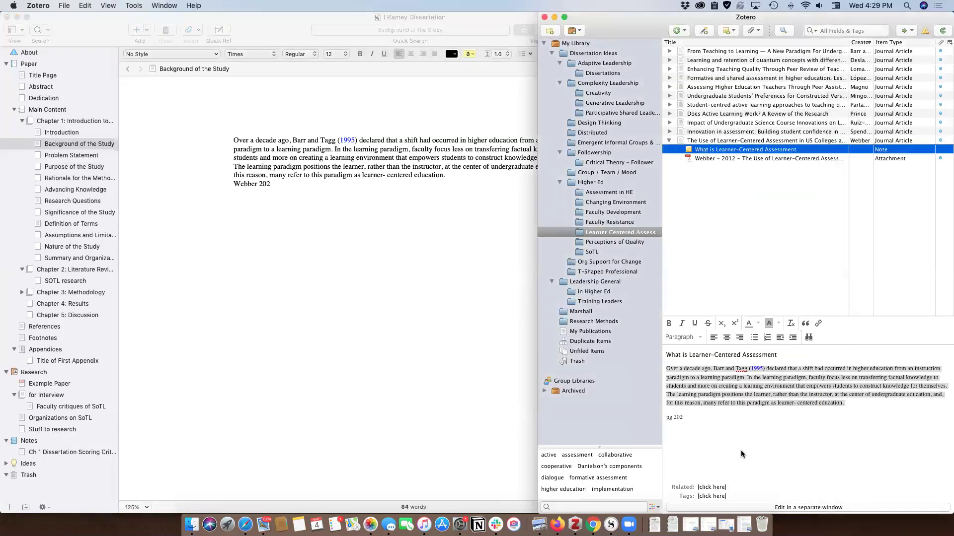
pyautogui.click(264, 184)
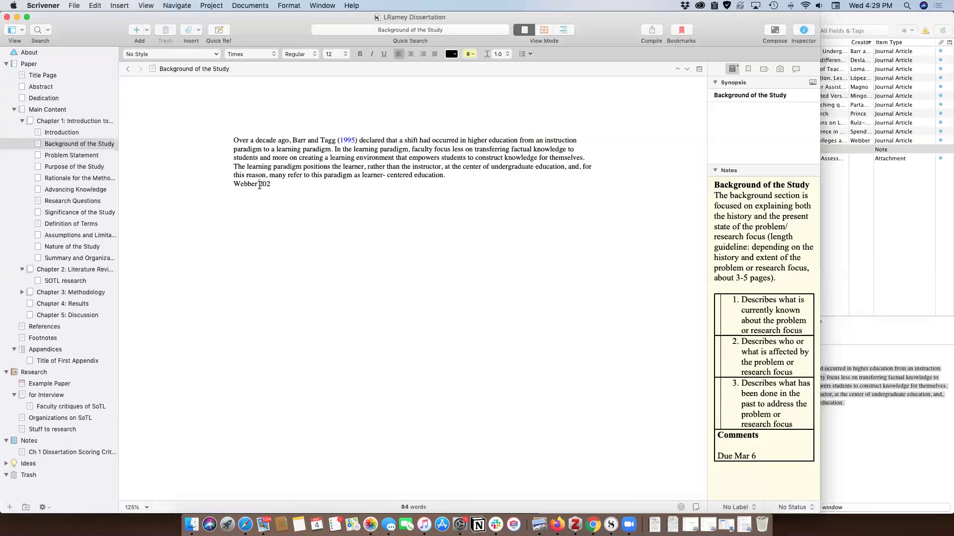
pyautogui.write(', p')
pyautogui.write('.')
pyautogui.write('(')
pyautogui.click(301, 186)
pyautogui.write(')')
pyautogui.click(455, 175)
pyautogui.press('BackSpace')
pyautogui.press('Delete')
pyautogui.click(527, 176)
pyautogui.write('.')
# - Open the Compile settings and limit compiling to Chapter 1
pyautogui.click(650, 31)
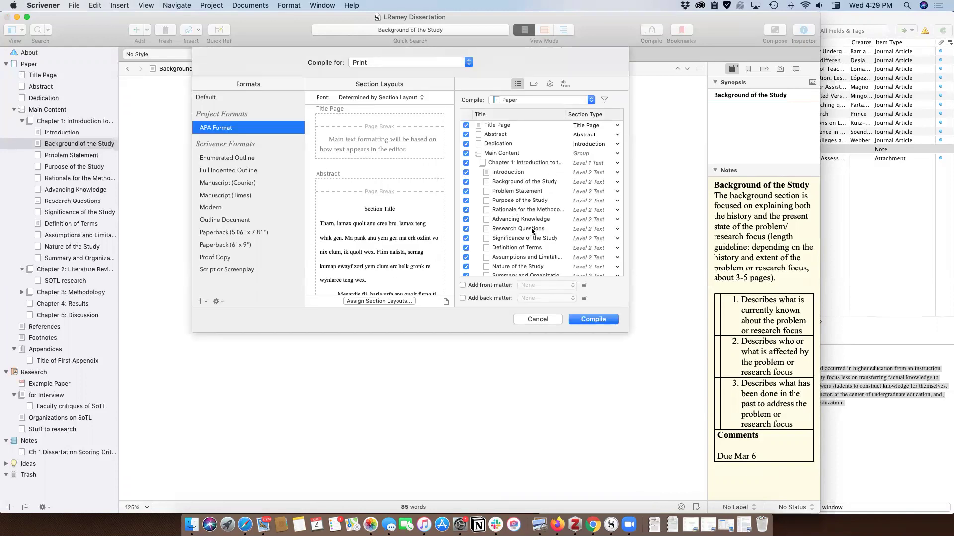
pyautogui.scroll(-10, 530, 230)
pyautogui.scroll(10, 514, 214)
pyautogui.click(520, 101)
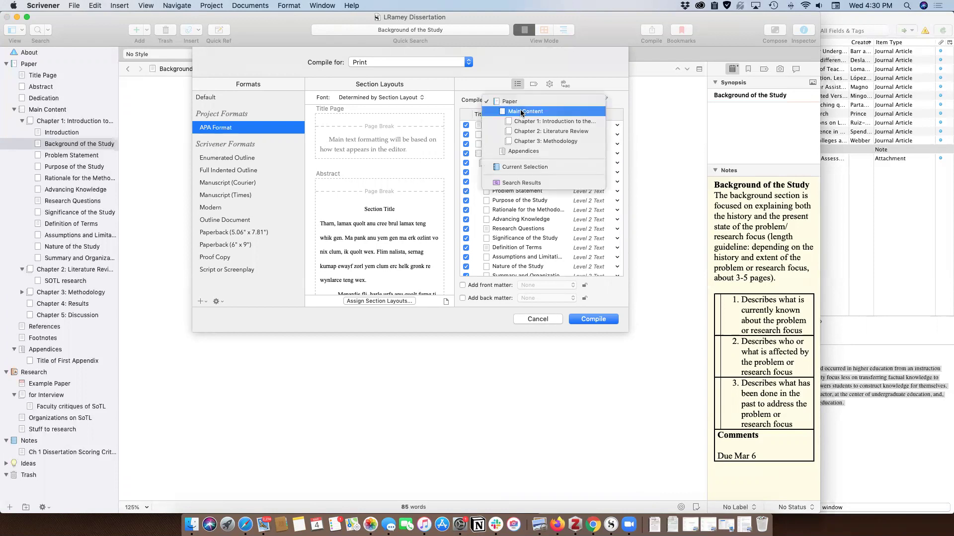
pyautogui.click(523, 121)
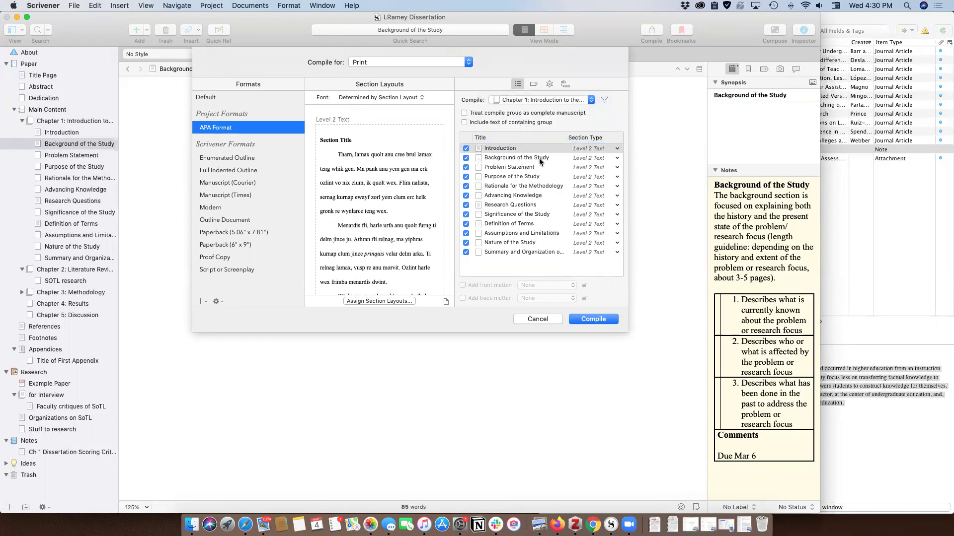
# - Exclude all sections but Introduction and Background of the Study; output Microsoft Word (.docx)
pyautogui.click(466, 252)
pyautogui.click(466, 243)
pyautogui.click(466, 234)
pyautogui.click(466, 224)
pyautogui.click(465, 215)
pyautogui.click(466, 205)
pyautogui.click(466, 195)
pyautogui.click(466, 187)
pyautogui.click(466, 177)
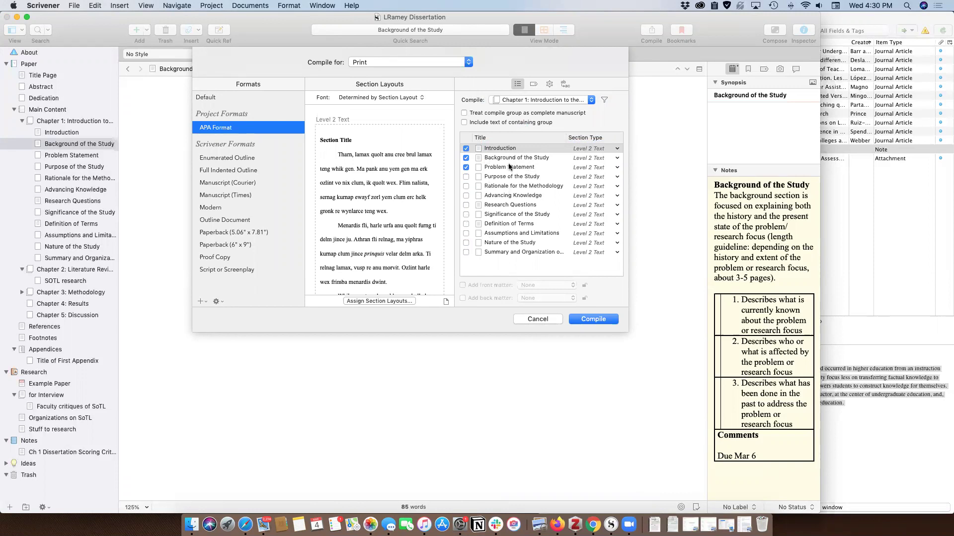
pyautogui.click(465, 167)
pyautogui.click(376, 63)
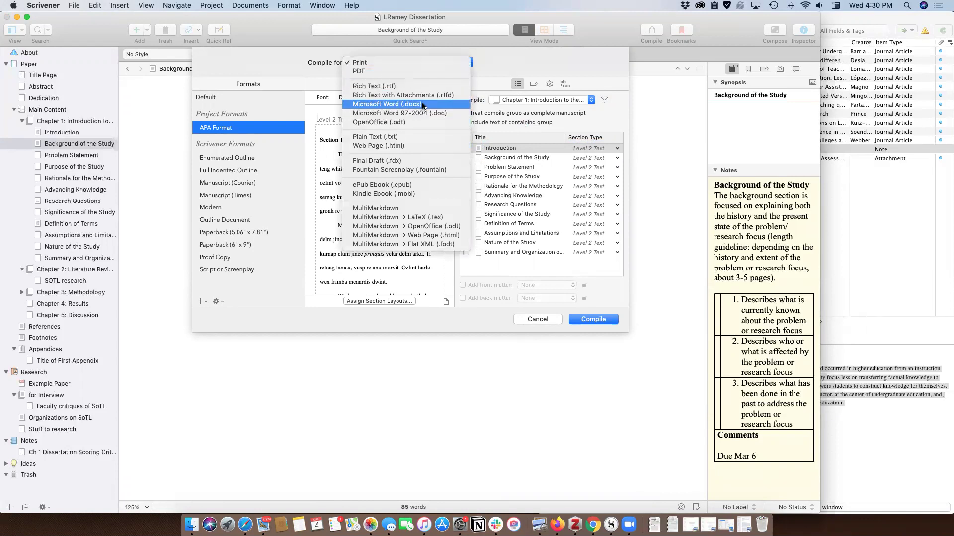
pyautogui.press('Escape')
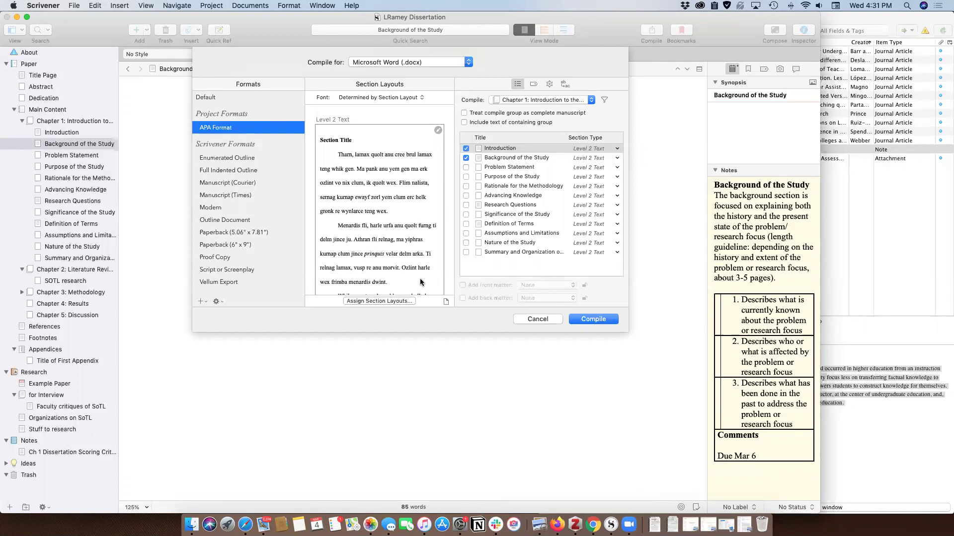
# - Close the Compile settings and start a new empty line below the Pearsall (1977) reference in References
pyautogui.click(533, 320)
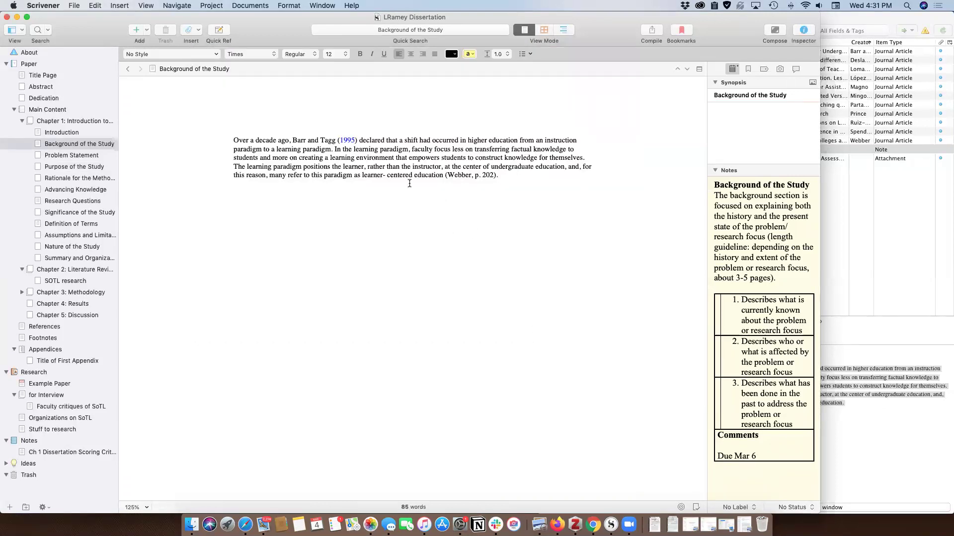
pyautogui.click(52, 327)
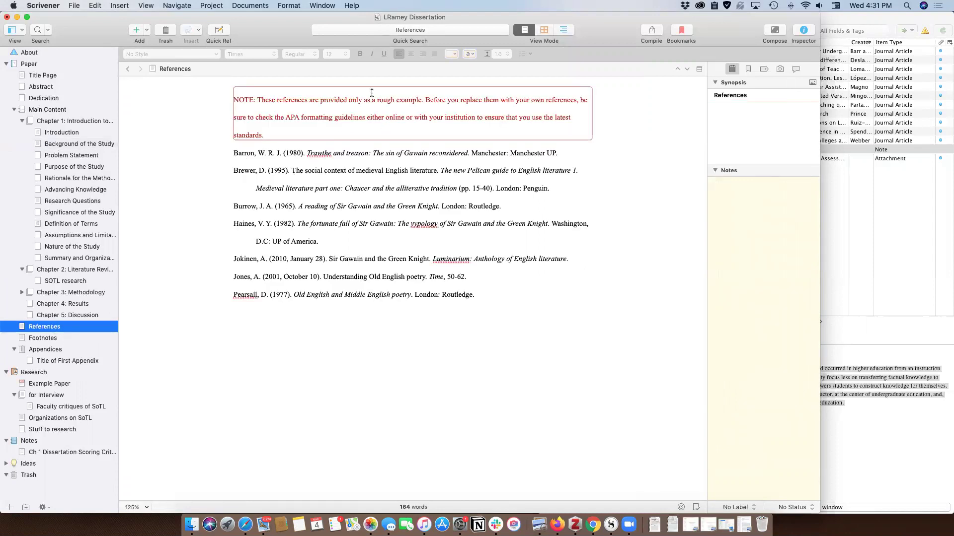
pyautogui.click(499, 302)
pyautogui.press('Return')
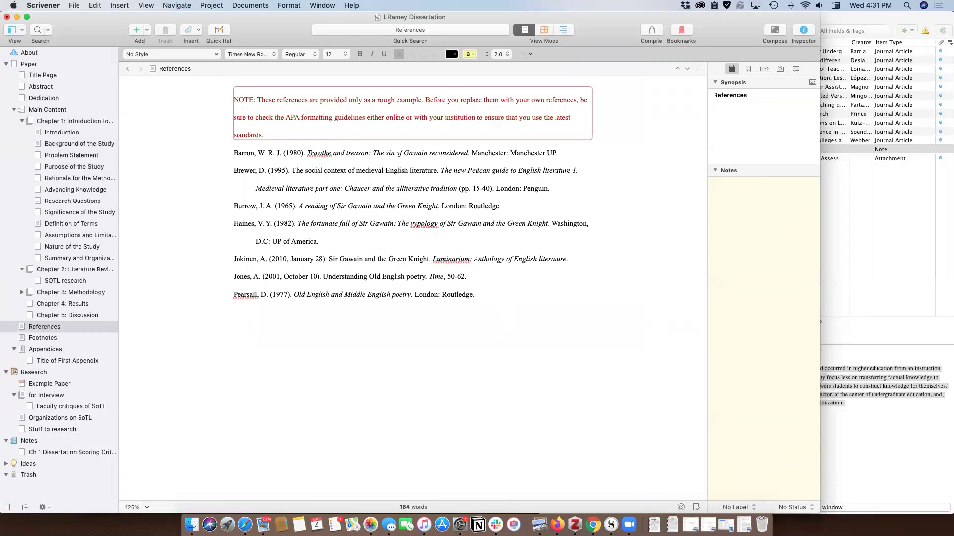
# - In Zotero, copy an APA 7th edition bibliography entry for the Learner-Centered Assessment article
pyautogui.click(882, 224)
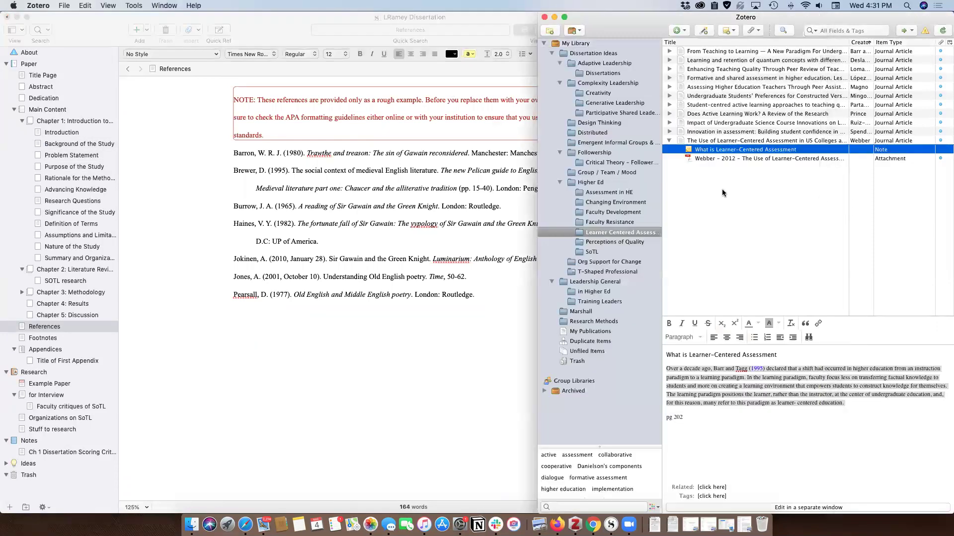
pyautogui.click(727, 141)
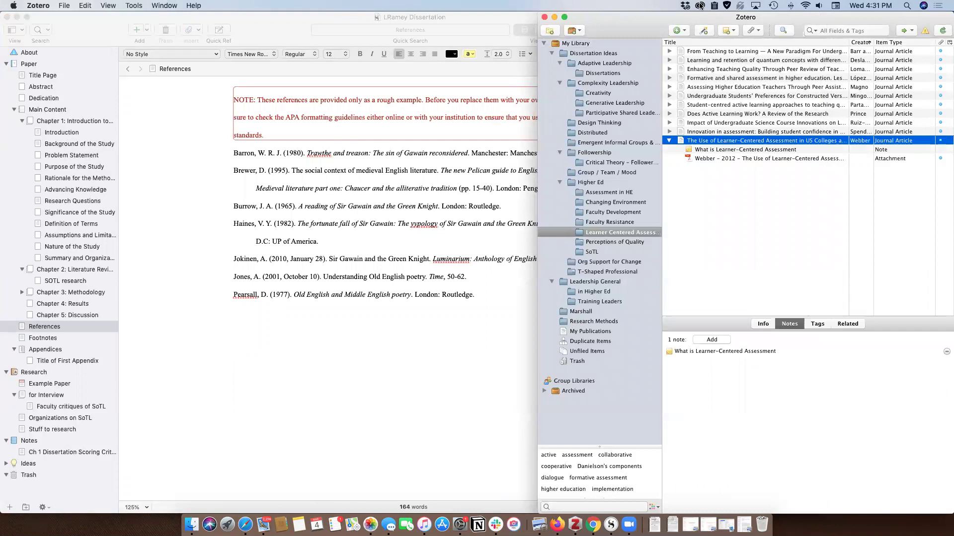
pyautogui.rightClick(714, 142)
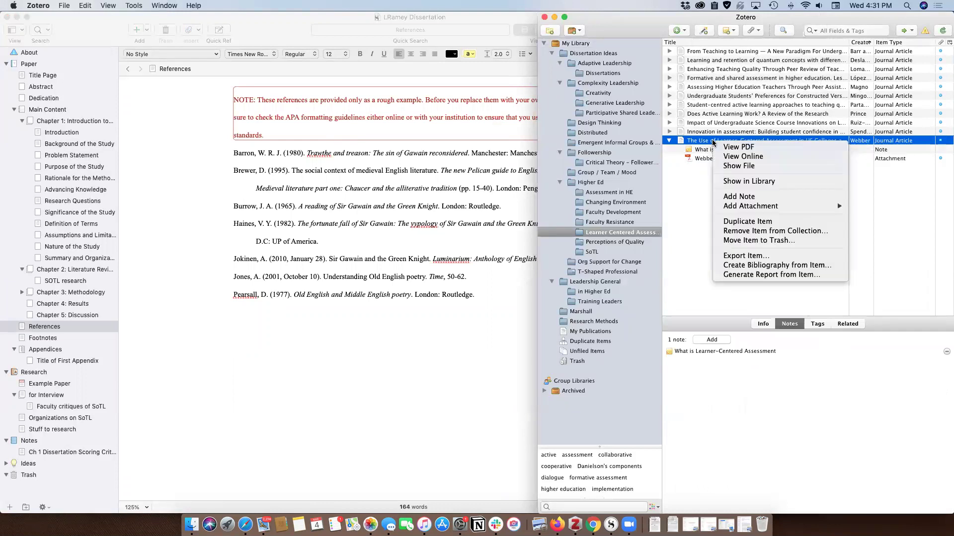
pyautogui.click(751, 268)
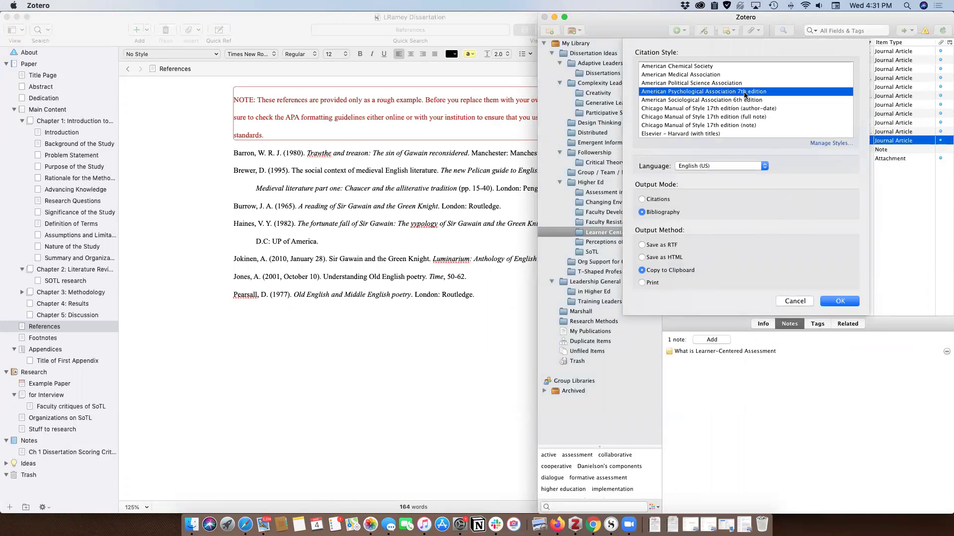
pyautogui.click(842, 301)
# - Paste the Webber (2012) APA reference below Pearsall, check it, then open the Introduction document
pyautogui.click(303, 346)
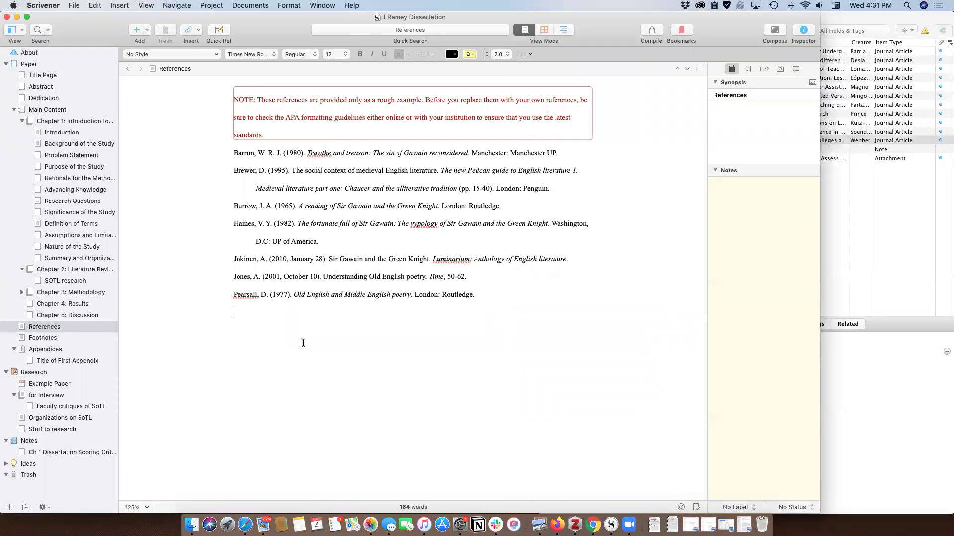
pyautogui.press('super+v')
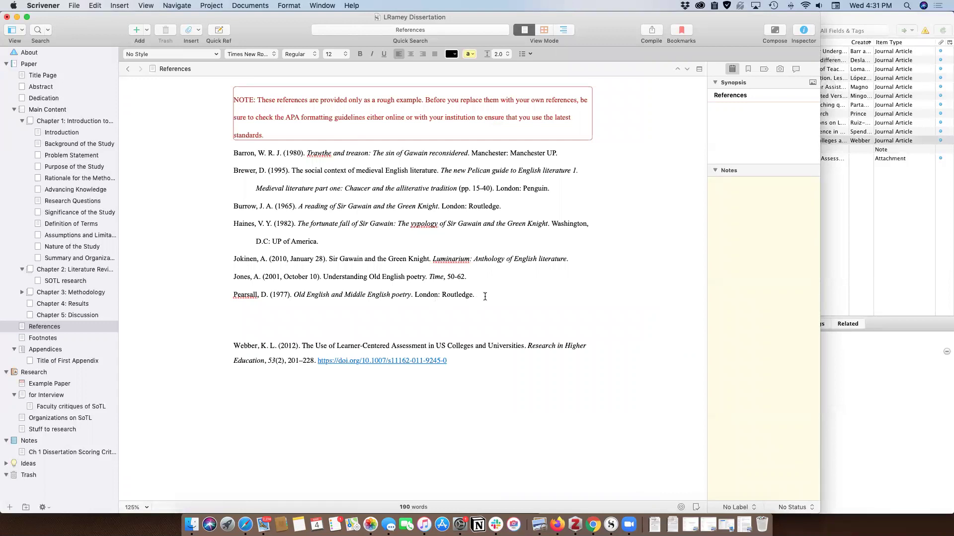
pyautogui.moveTo(485, 296); pyautogui.dragTo(190, 145)
pyautogui.click(461, 307)
pyautogui.moveTo(459, 361); pyautogui.dragTo(222, 345)
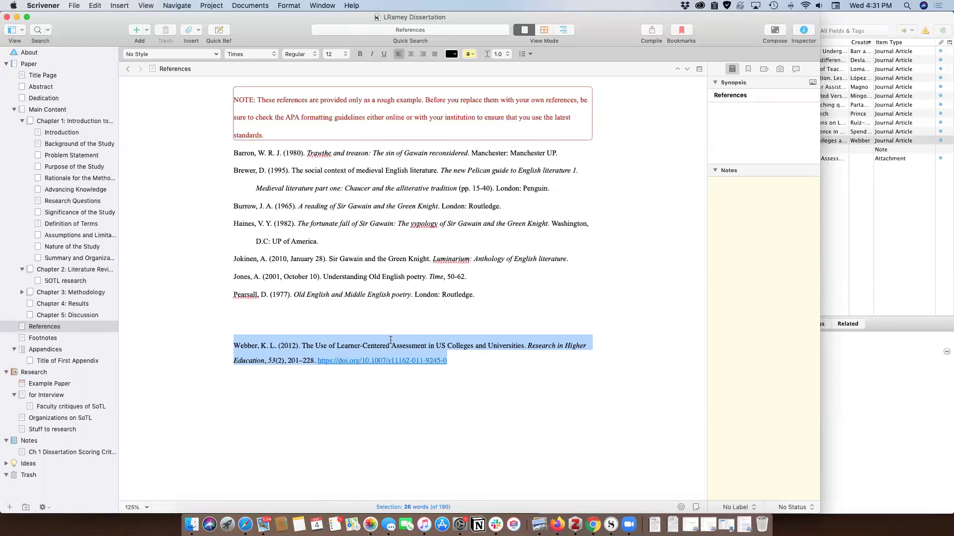
pyautogui.click(522, 357)
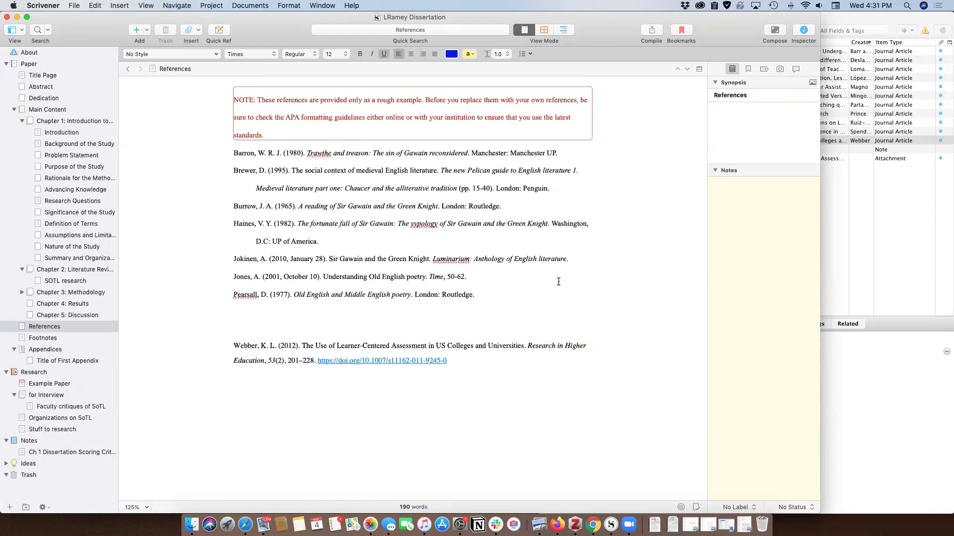
pyautogui.click(485, 305)
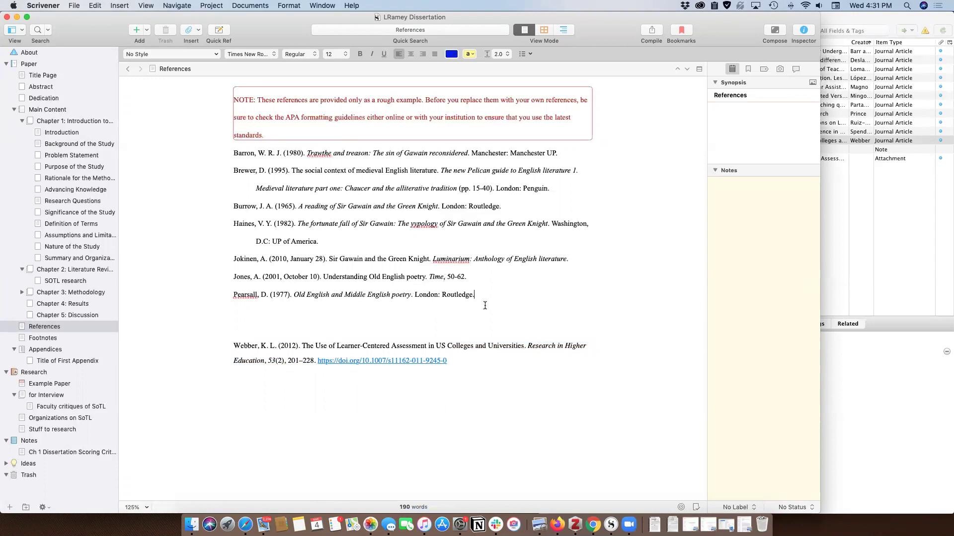
pyautogui.click(68, 131)
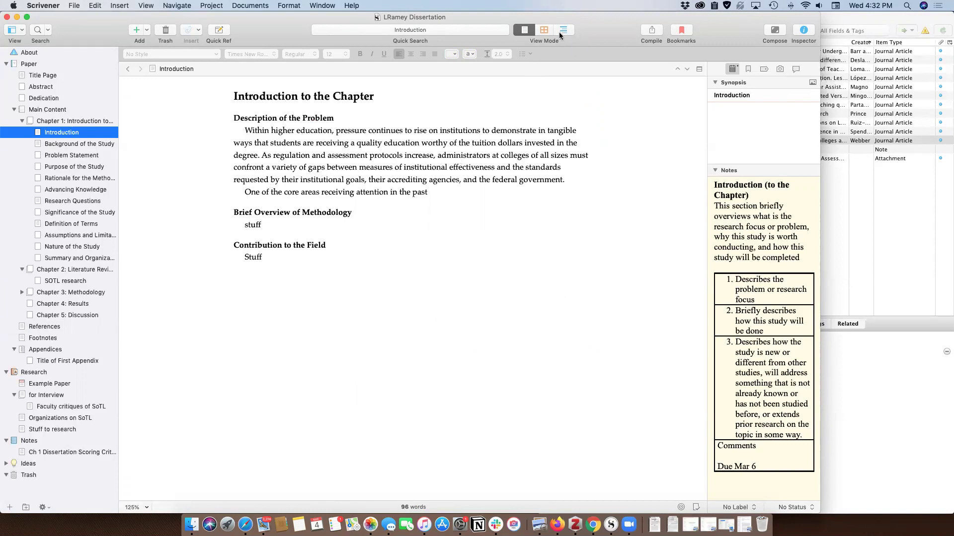
pyautogui.click(543, 31)
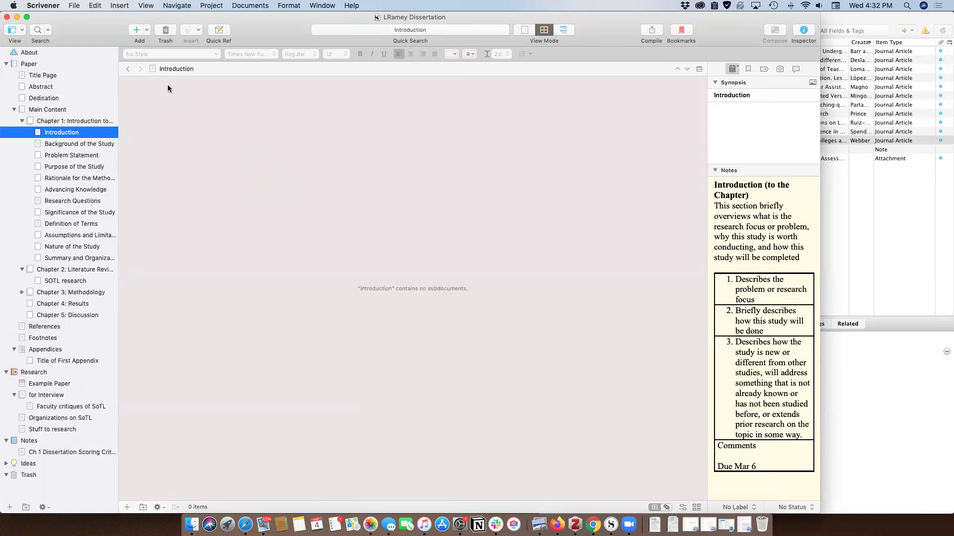
pyautogui.click(58, 120)
pyautogui.click(42, 110)
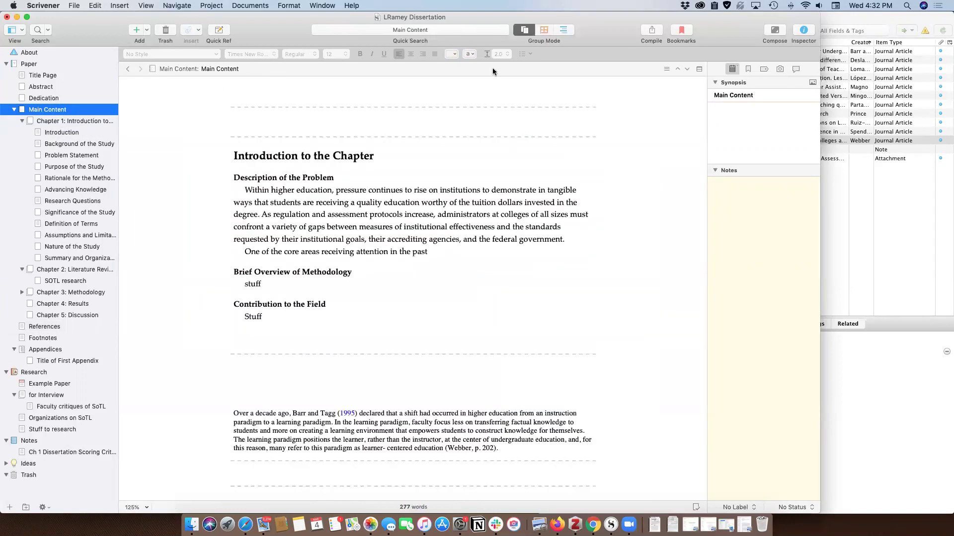
pyautogui.click(544, 30)
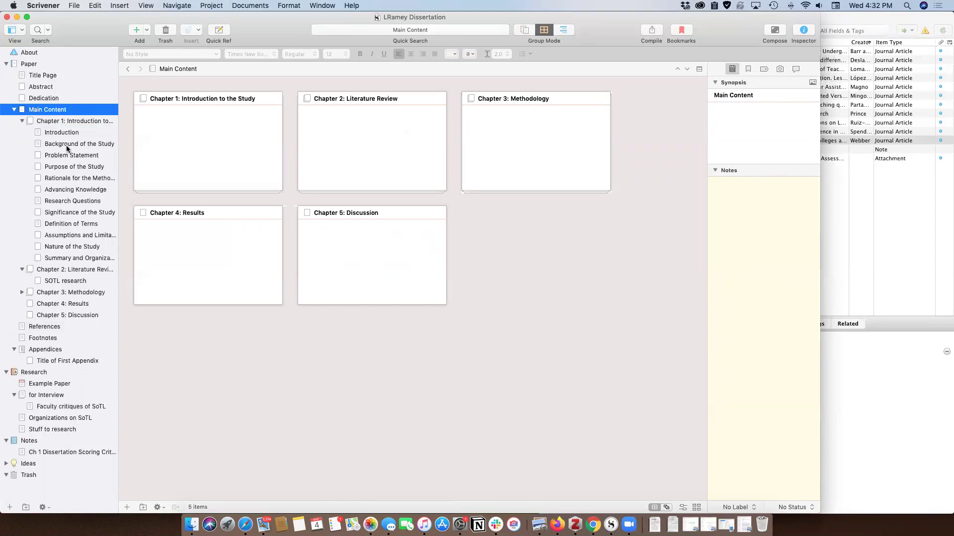
pyautogui.click(77, 119)
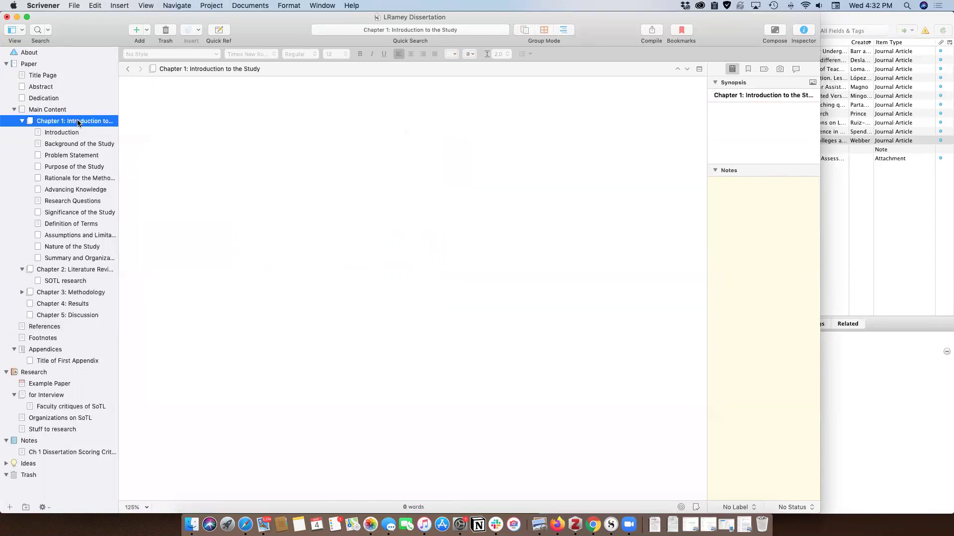
pyautogui.click(544, 30)
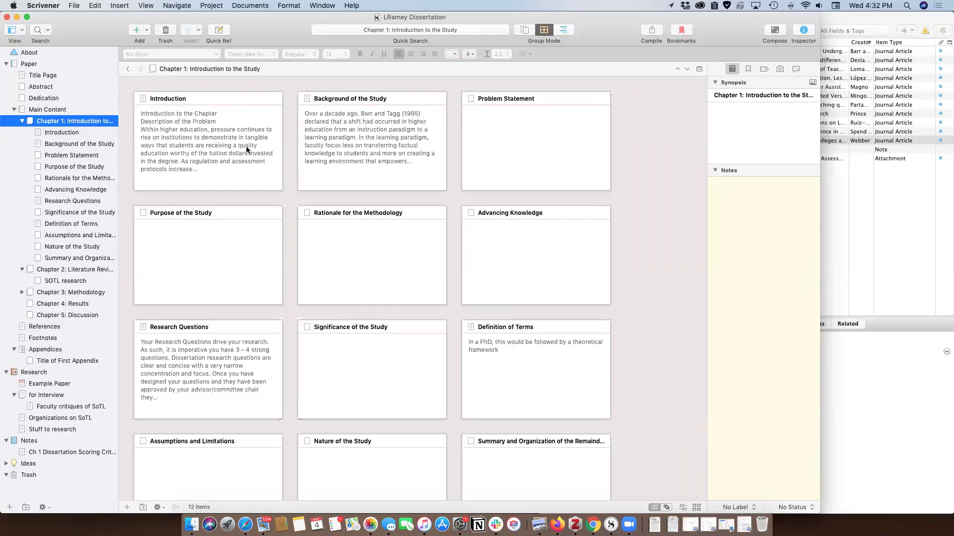
pyautogui.click(525, 31)
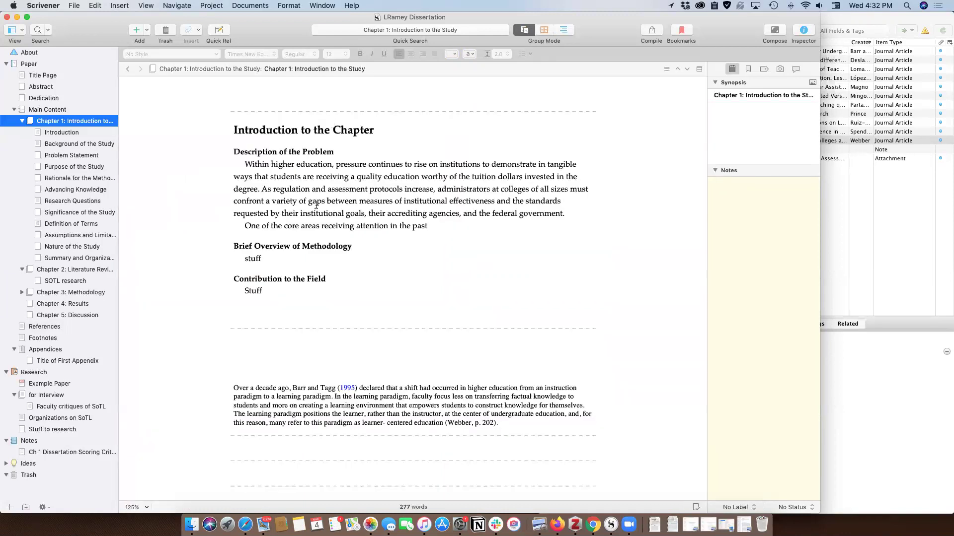
pyautogui.scroll(-5, 353, 291)
pyautogui.scroll(5, 352, 288)
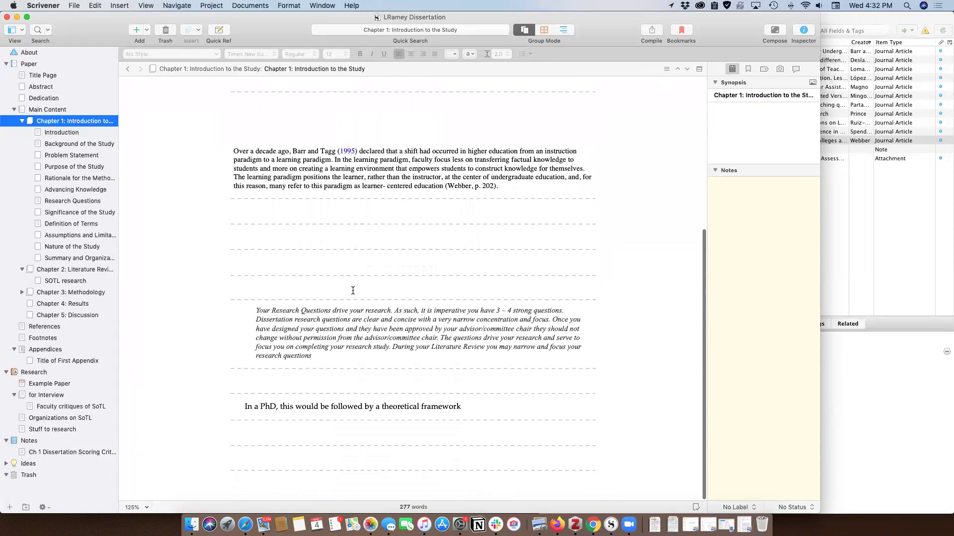
pyautogui.click(93, 133)
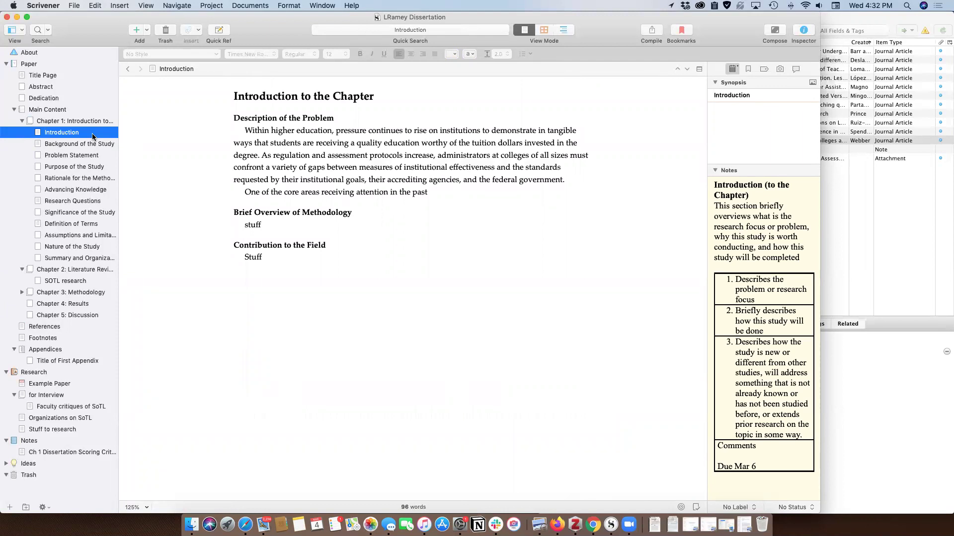
pyautogui.click(916, 205)
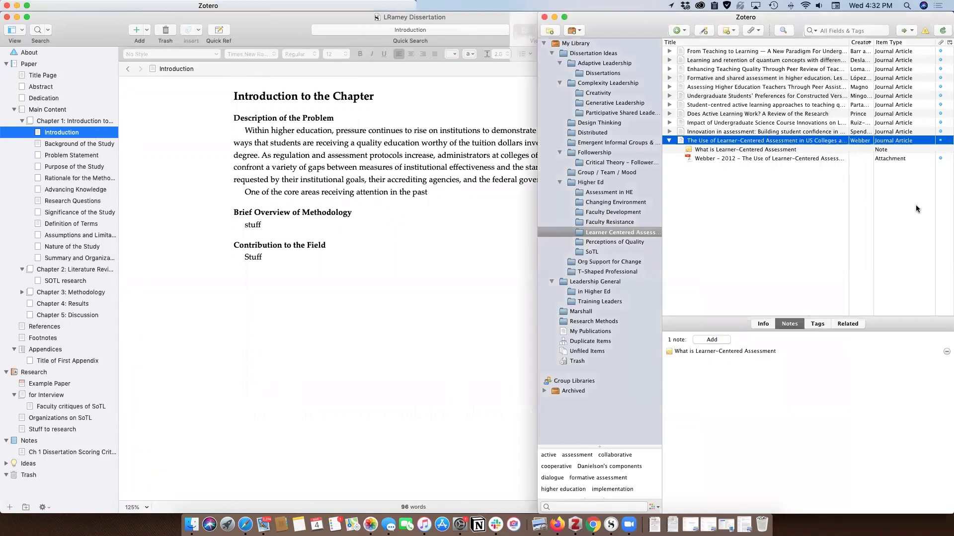
pyautogui.click(749, 150)
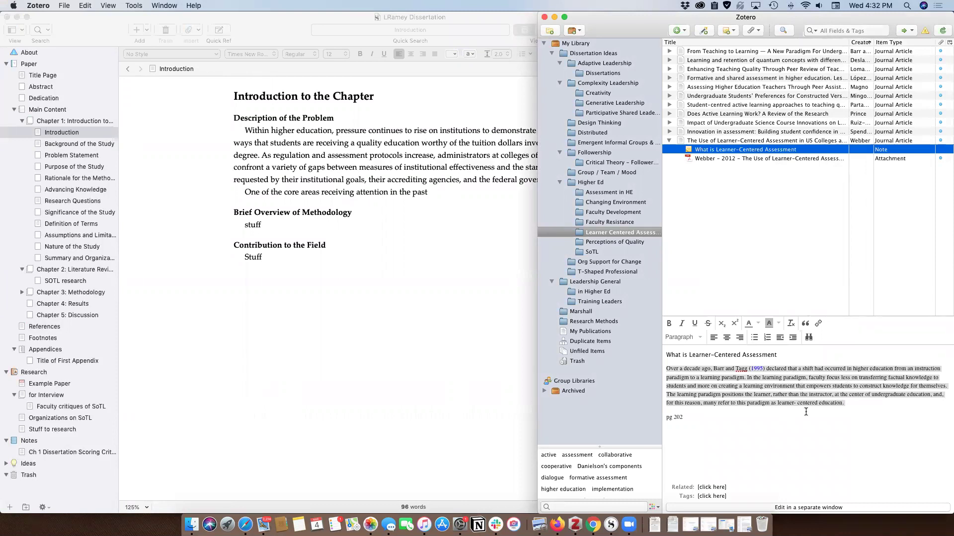
pyautogui.click(379, 238)
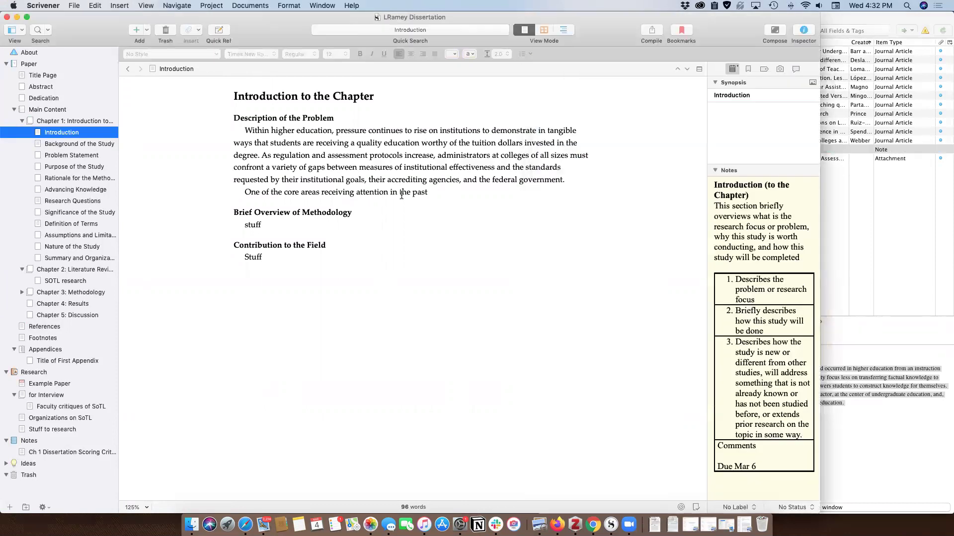
pyautogui.scroll(-2, 76, 422)
# - Open and scroll through the Ch 1 Dissertation Scoring Criteria note
pyautogui.click(82, 452)
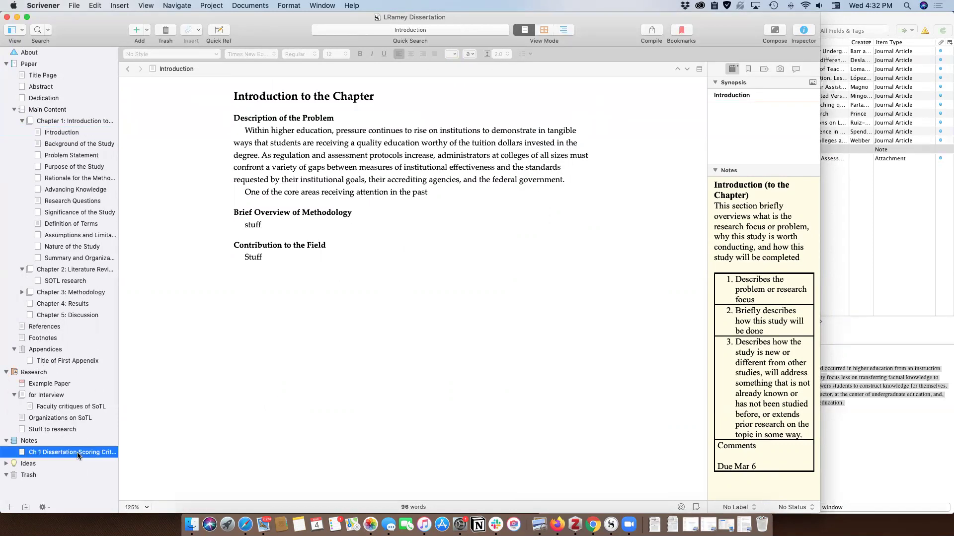
pyautogui.scroll(-20, 320, 294)
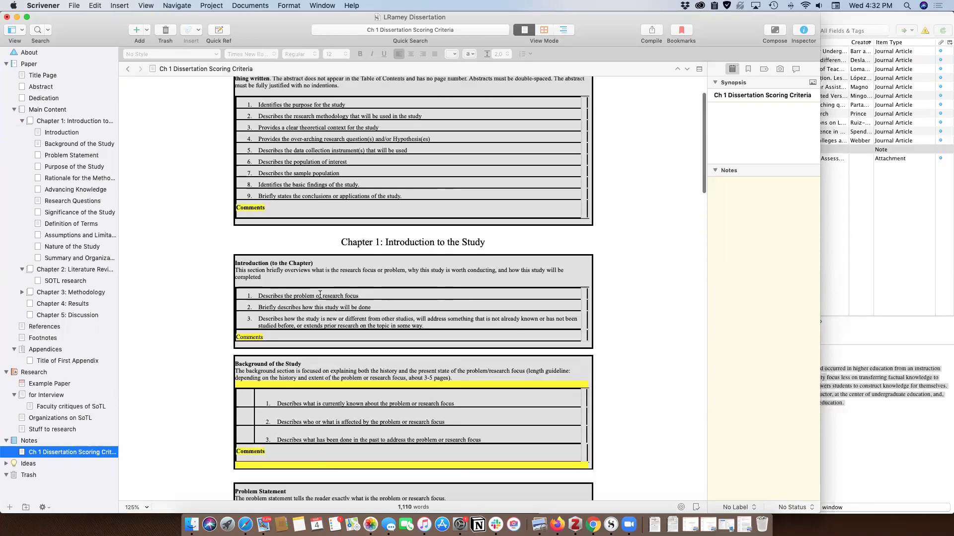
pyautogui.scroll(-10, 320, 294)
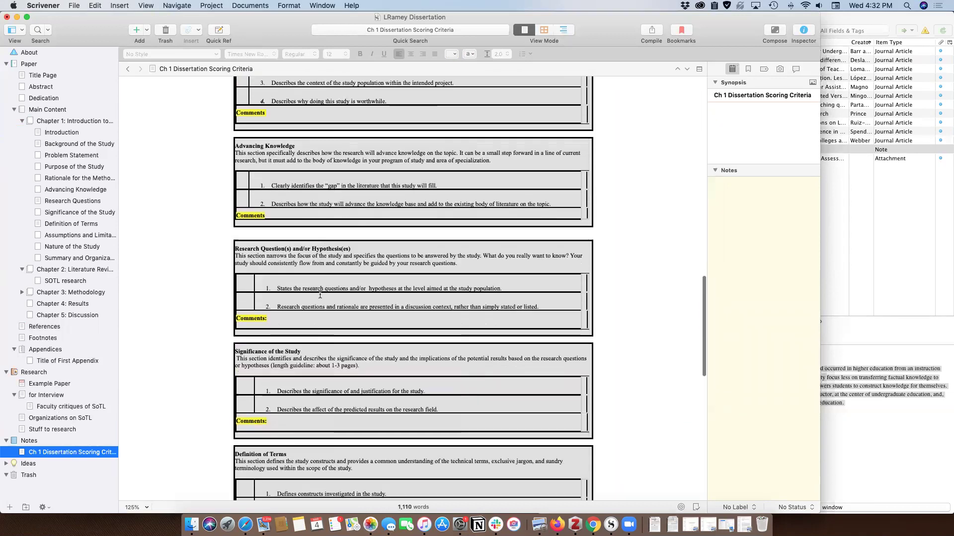
pyautogui.scroll(20, 316, 190)
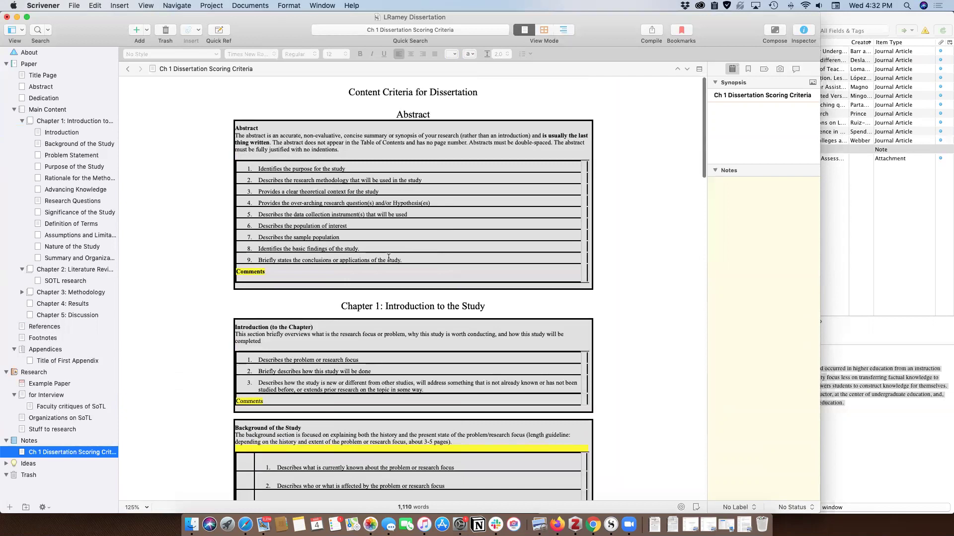
# - Look through the for Interview and Faculty critiques of SoTL research documents
pyautogui.click(51, 396)
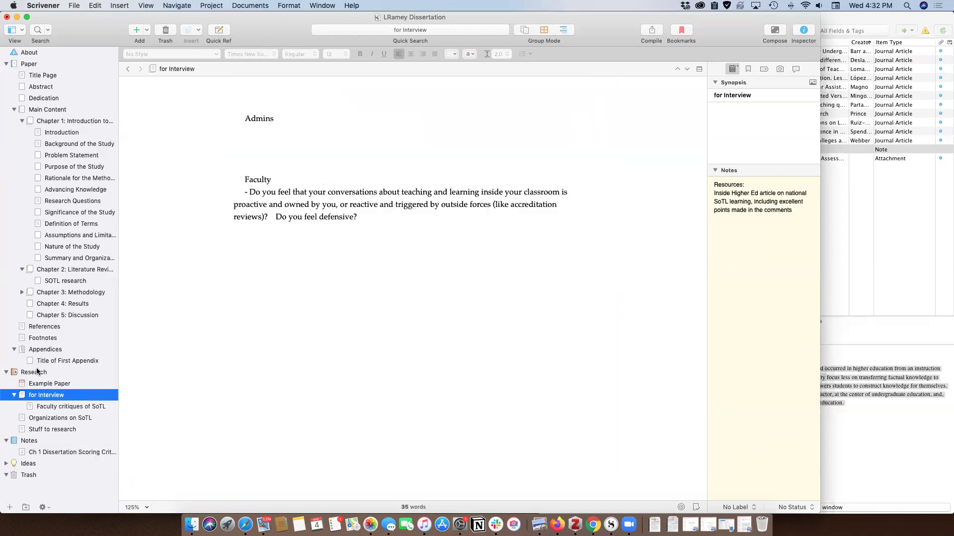
pyautogui.click(50, 407)
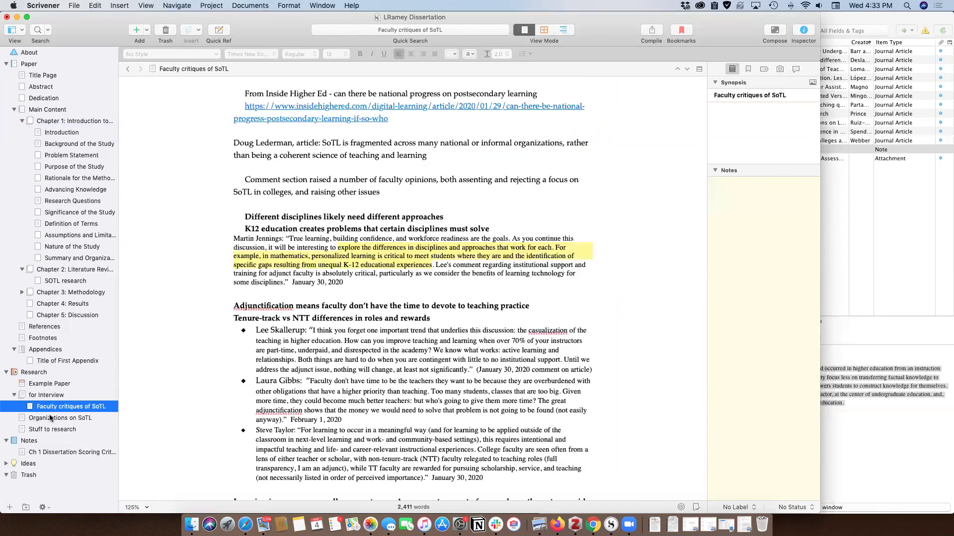
pyautogui.scroll(-15, 312, 284)
pyautogui.scroll(-20, 312, 283)
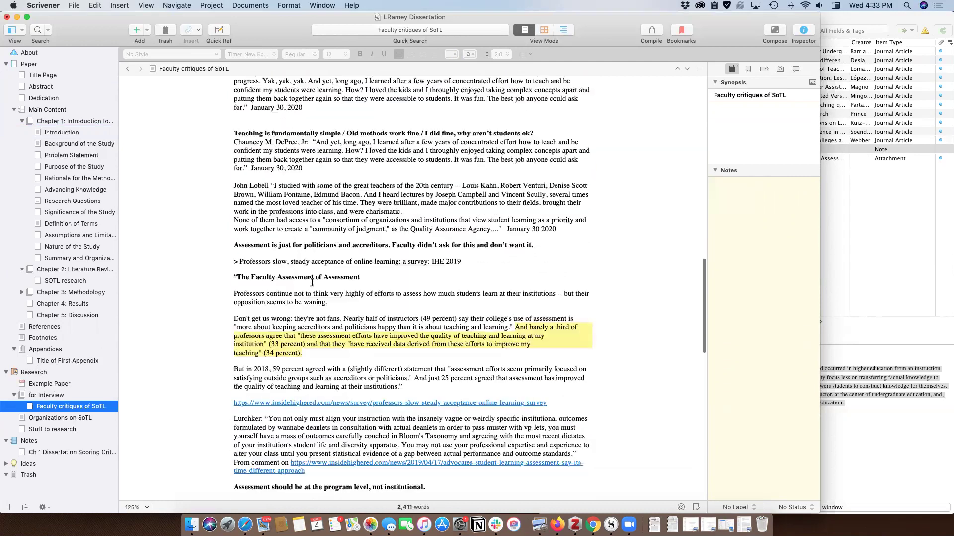
pyautogui.scroll(-3, 312, 282)
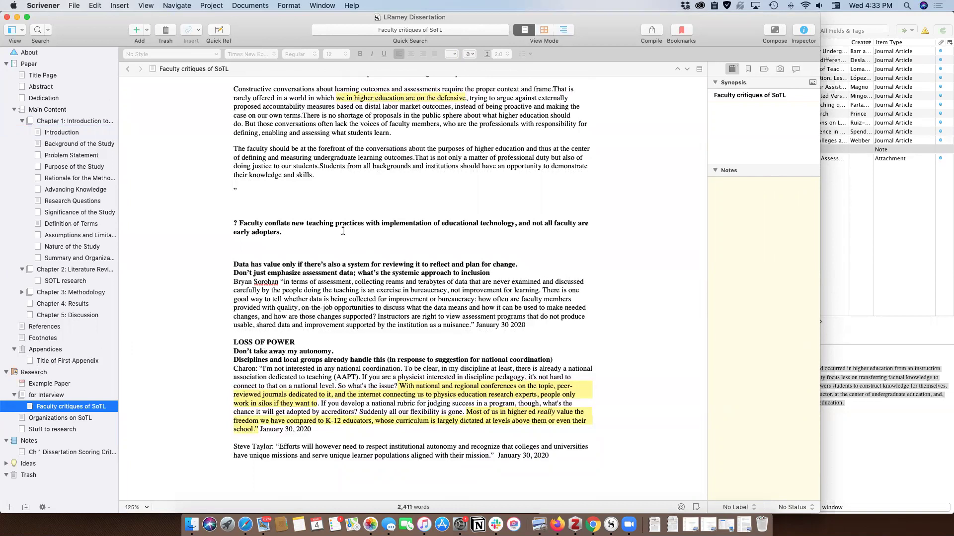
# - Reopen the for Interview document and collapse its subdocuments in the binder
pyautogui.click(78, 405)
pyautogui.click(46, 396)
pyautogui.click(15, 395)
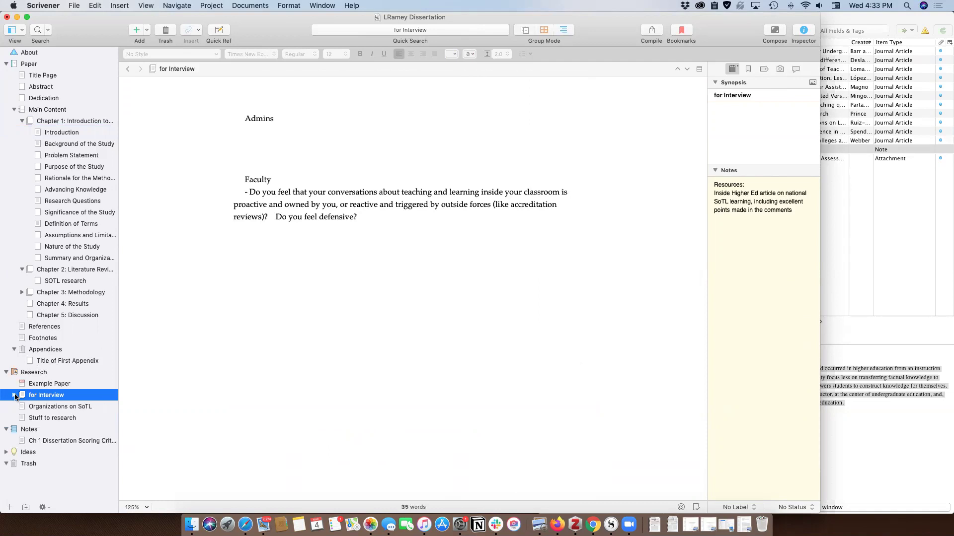